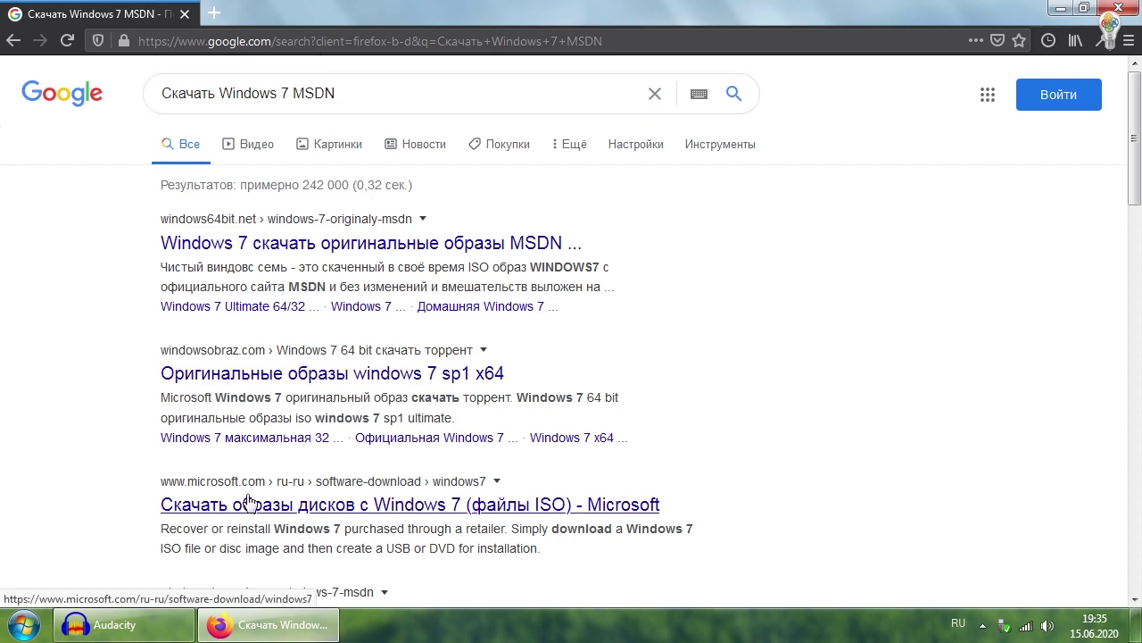
Open Microsoft's Windows 7 disc image (ISO) download page, enter the product key and have it verified
click(268, 504)
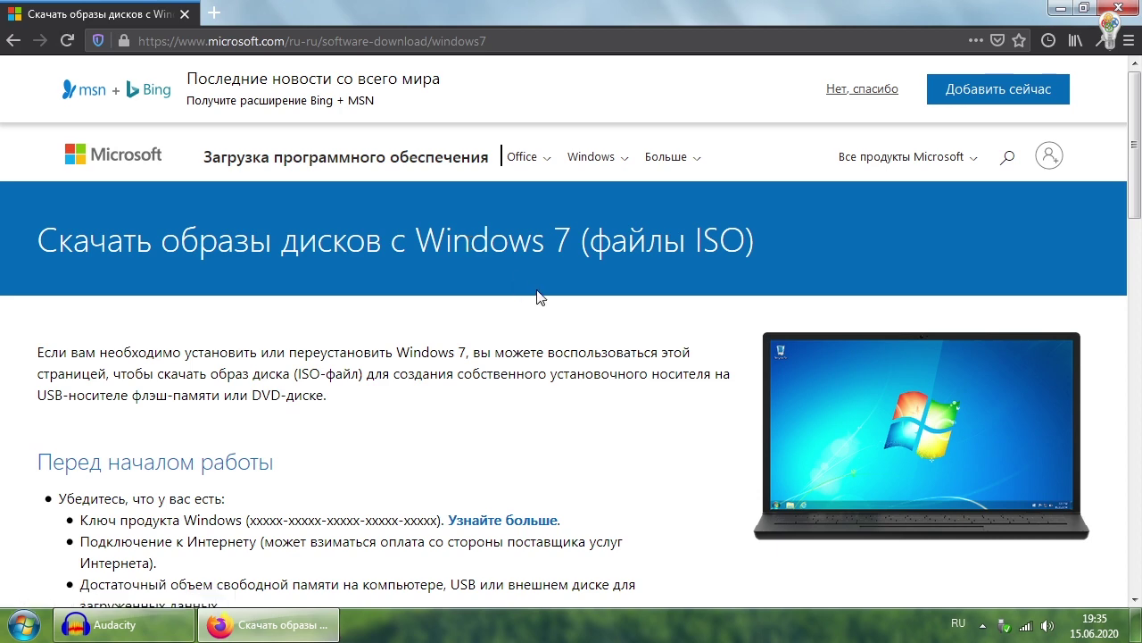
scroll(469, 443, down, 10)
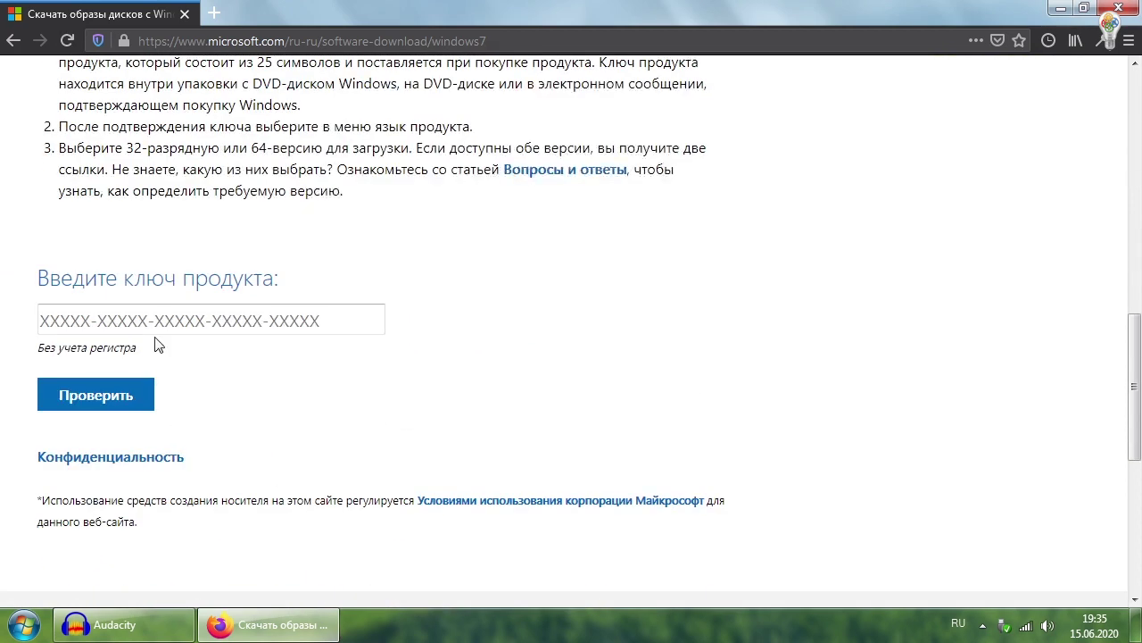
click(148, 316)
click(117, 398)
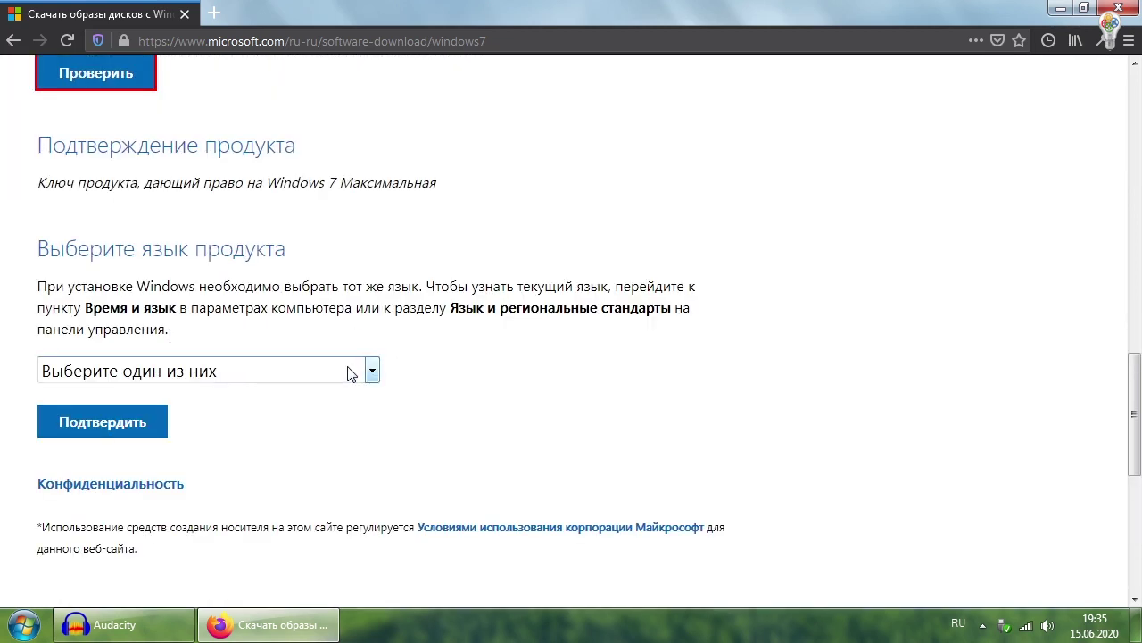
Choose Русский as the product language for Windows 7 and confirm the choice
click(356, 369)
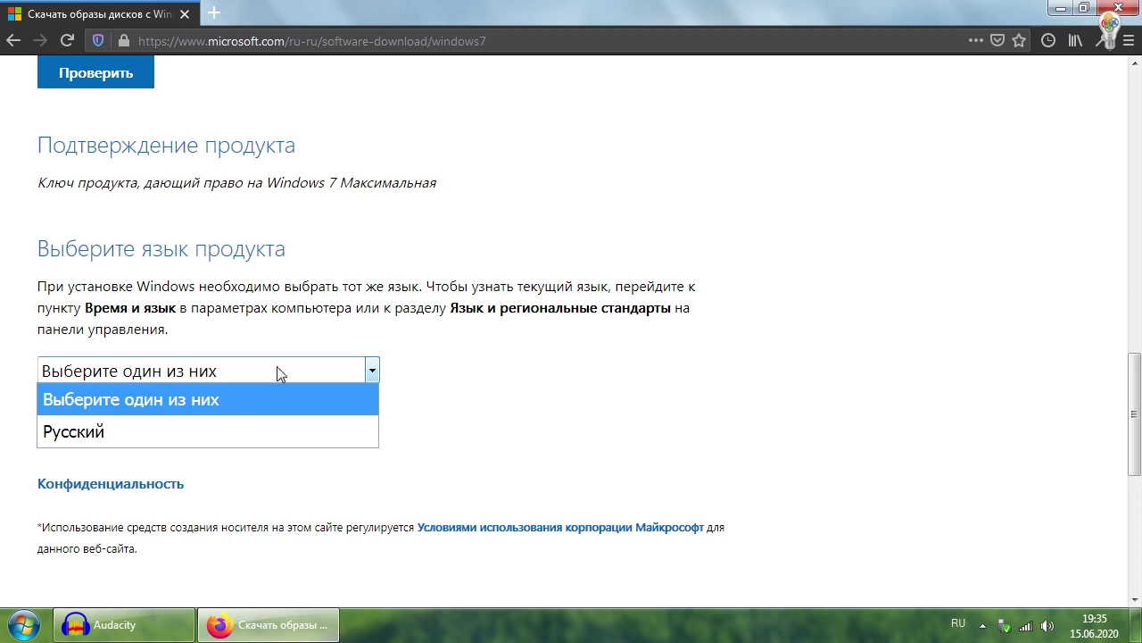
click(95, 432)
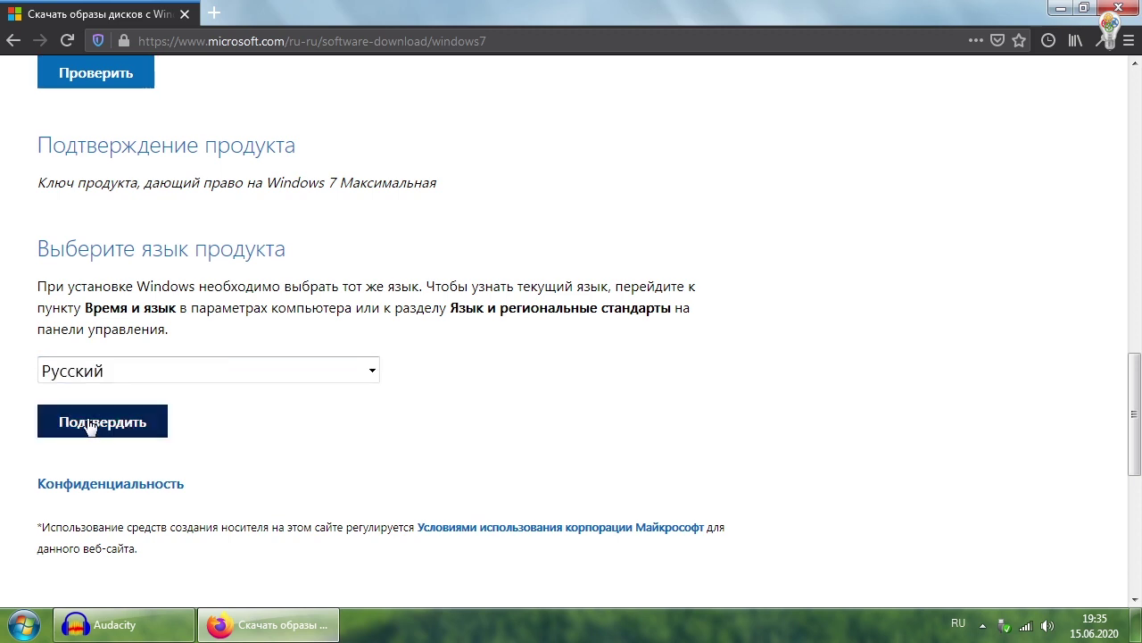
click(120, 425)
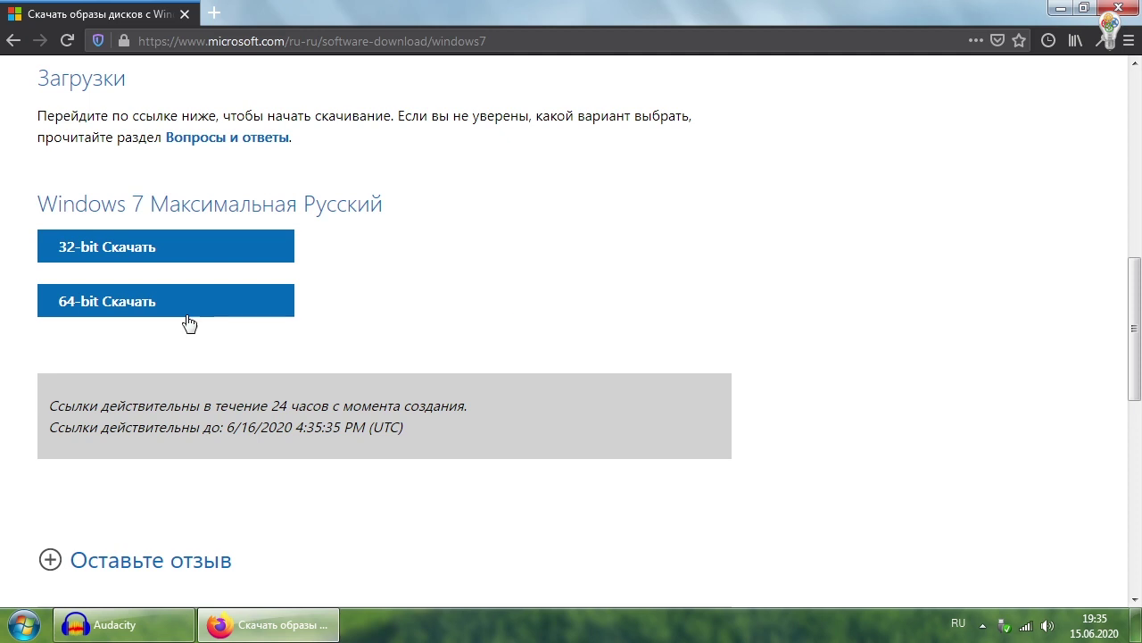
Download the 64-bit version of the Windows 7 Максимальная Русский image
click(153, 302)
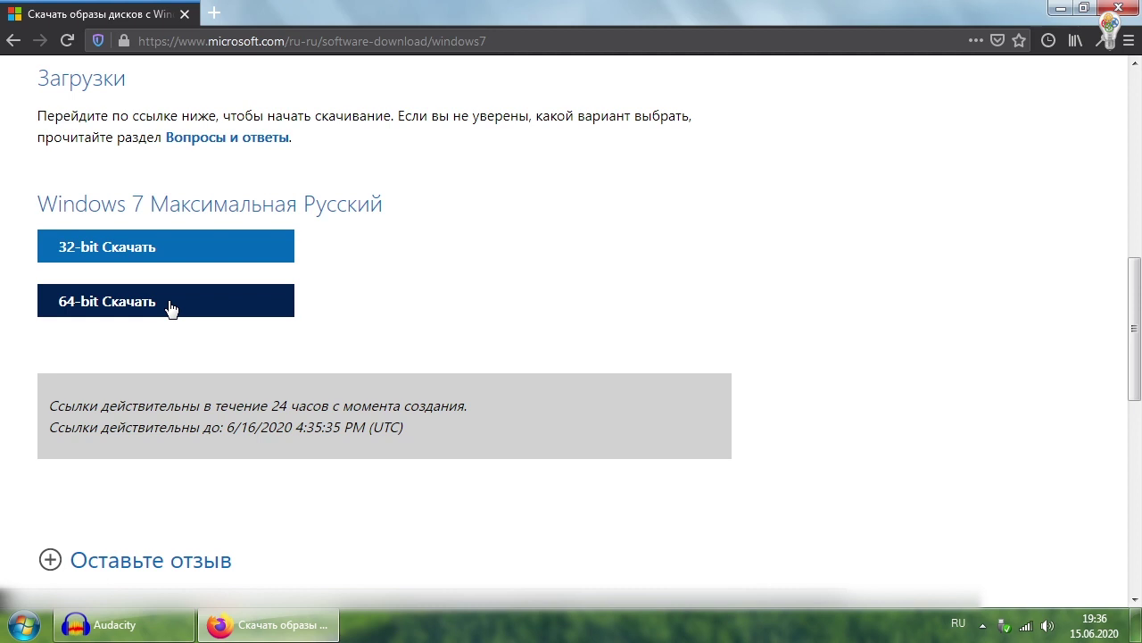
click(143, 305)
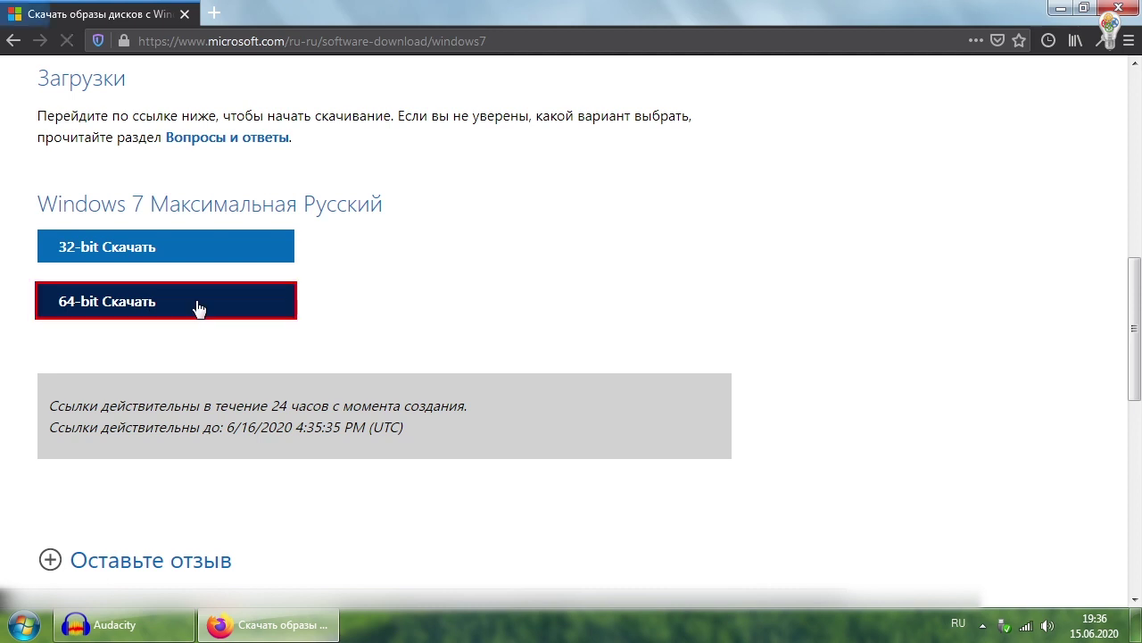
click(745, 487)
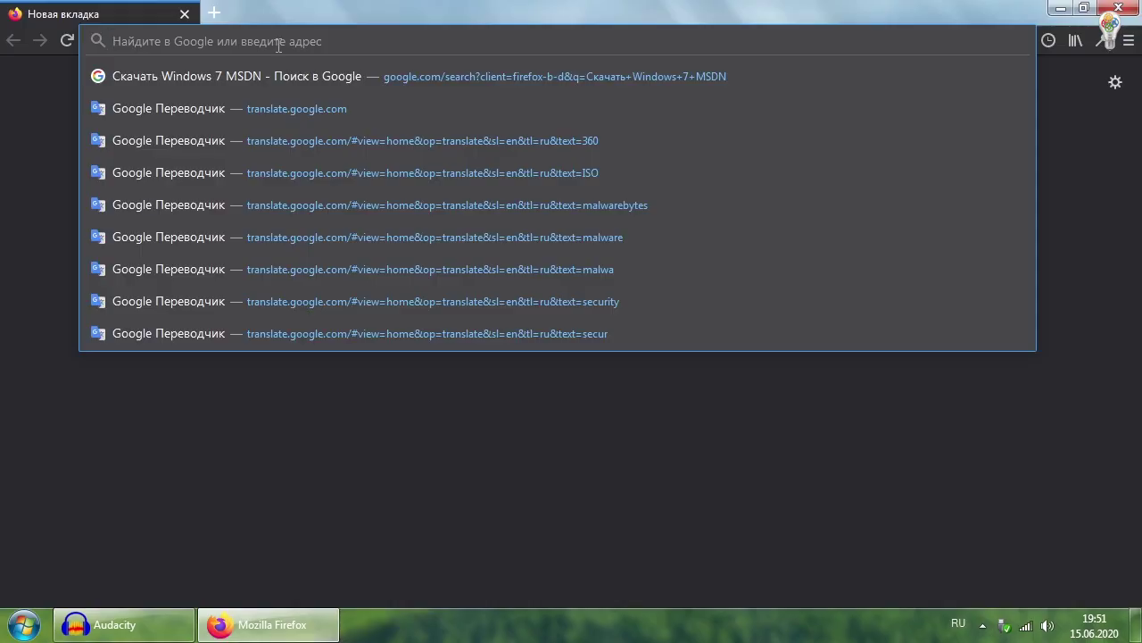
Search the web for "скачать universal usb installer" and open the Pen Drive Linux page among the results
text(скачать )
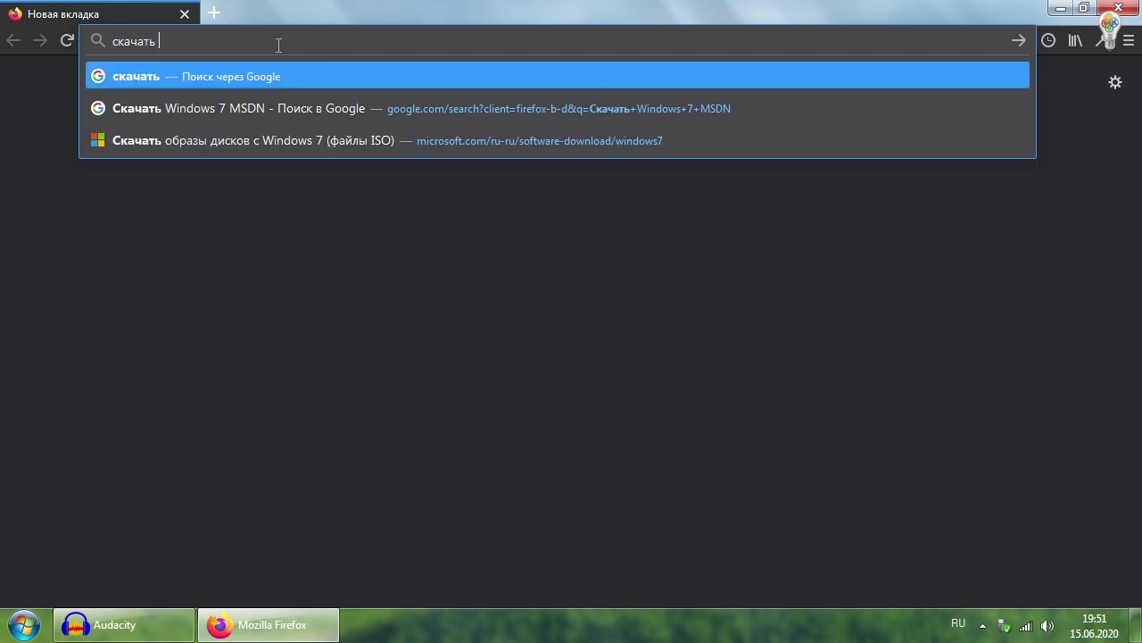
text(universal usb installer)
key(Return)
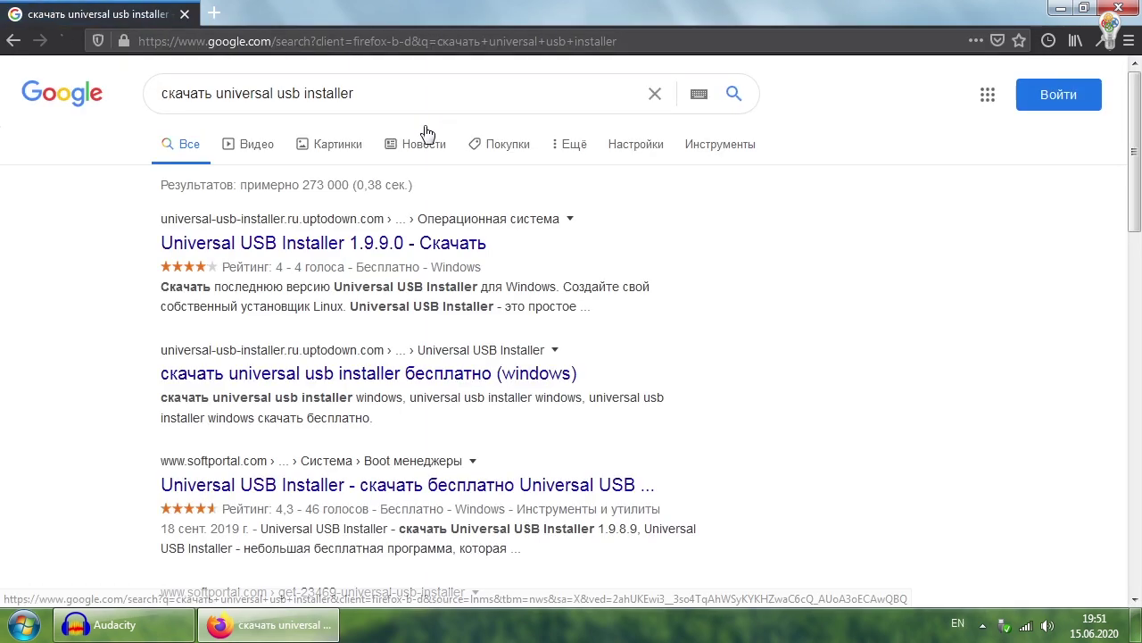
scroll(369, 350, down, 3)
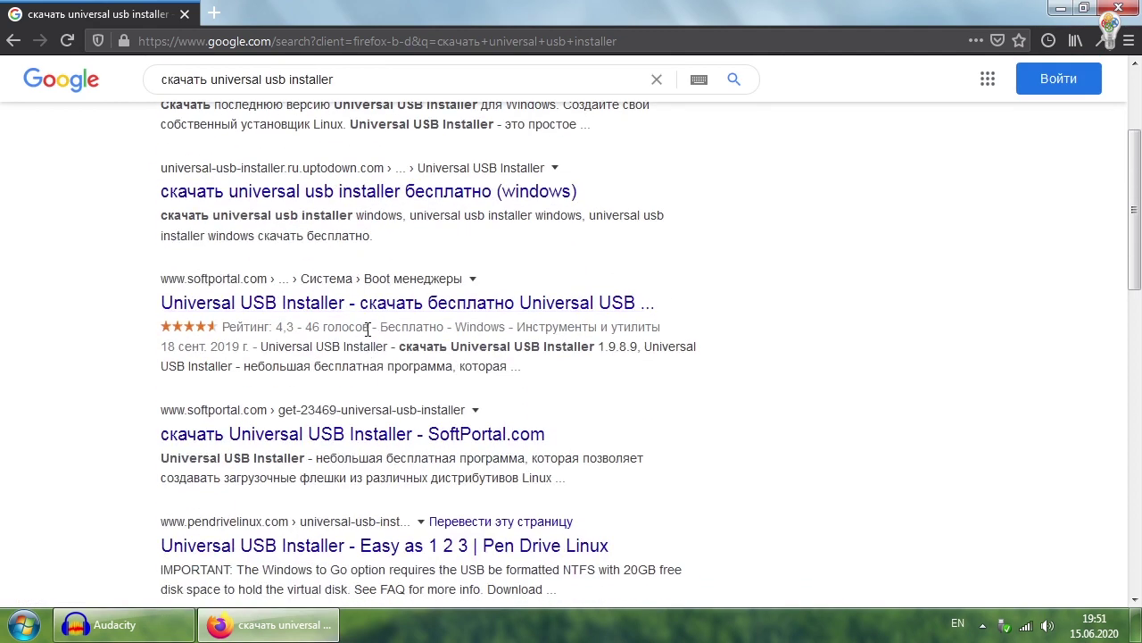
scroll(367, 337, down, 3)
click(270, 363)
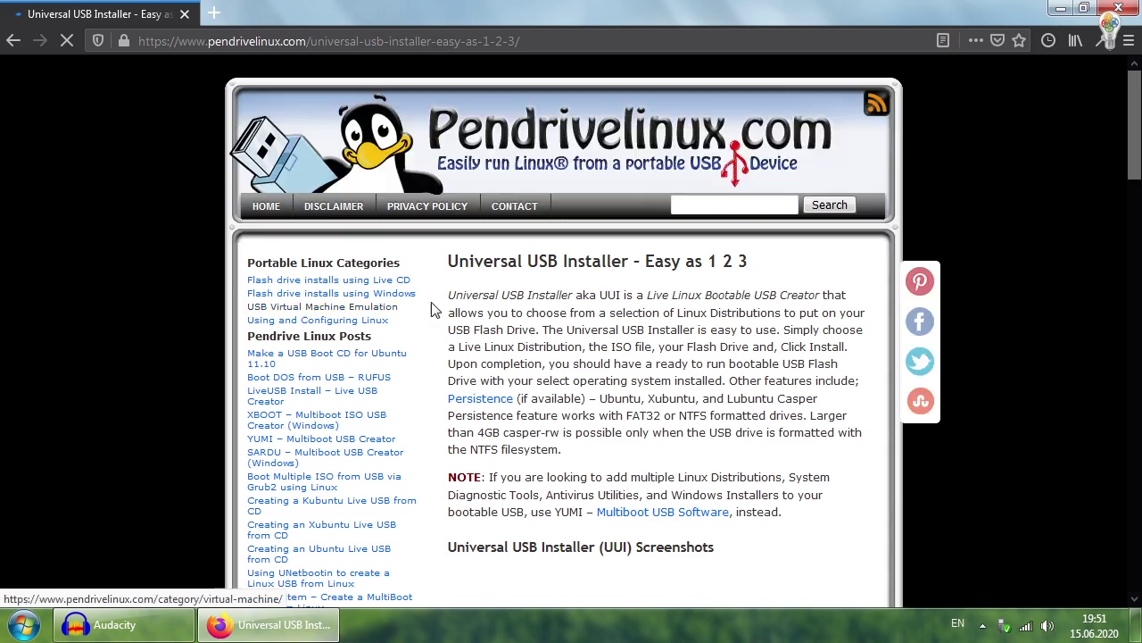
Download Universal-USB-Installer-1.9.9.0 from the Pendrivelinux page and save it to the Загрузки folder
scroll(799, 230, down, 15)
click(552, 260)
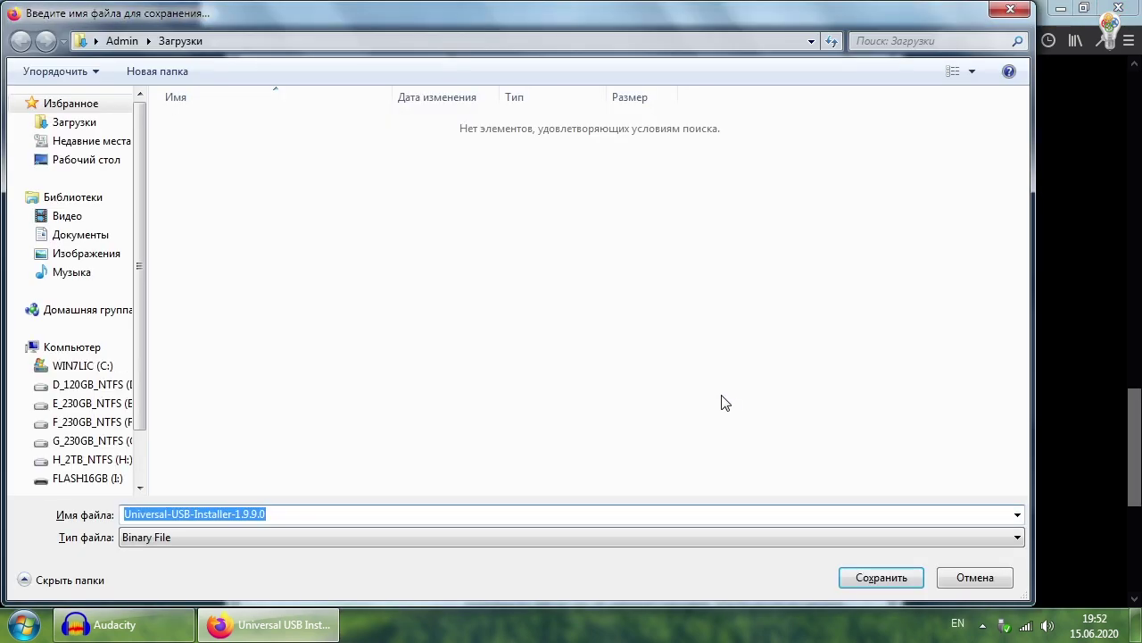
click(860, 584)
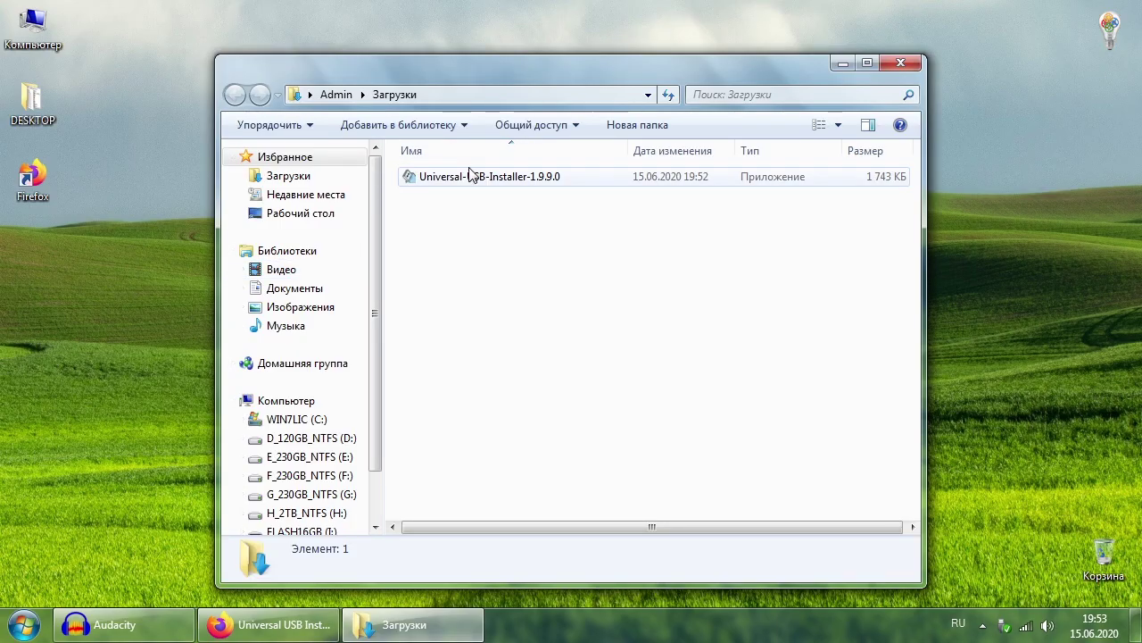
Launch Universal-USB-Installer-1.9.9.0, accept its licence agreement and choose Windows 7 Installer as the distribution
double_click(471, 176)
click(670, 455)
click(549, 246)
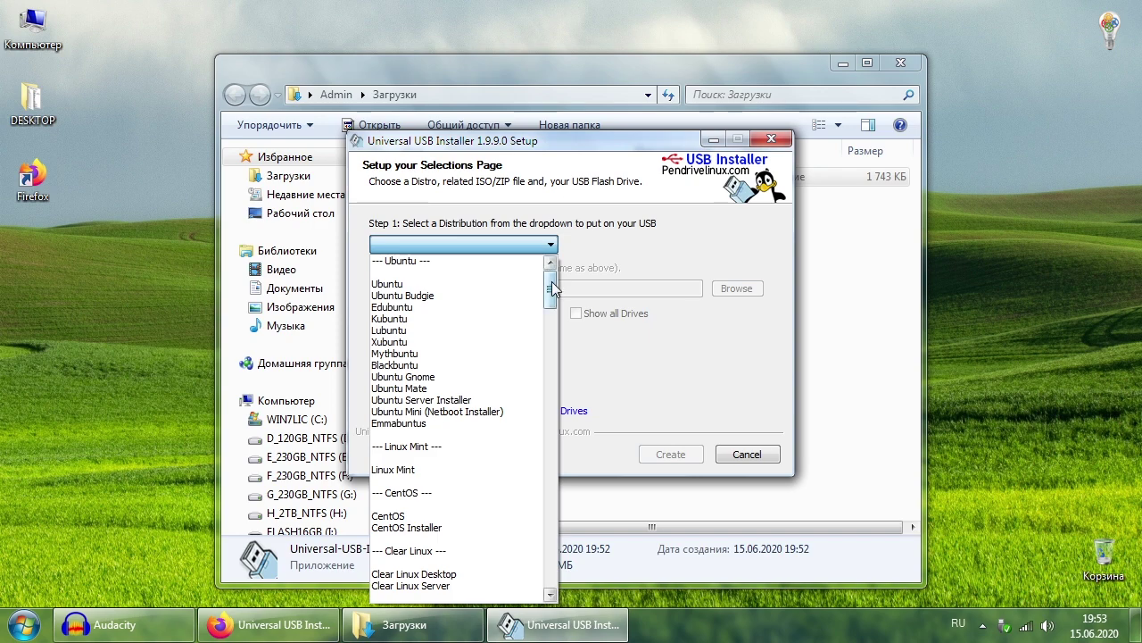
drag(551, 287, 551, 560)
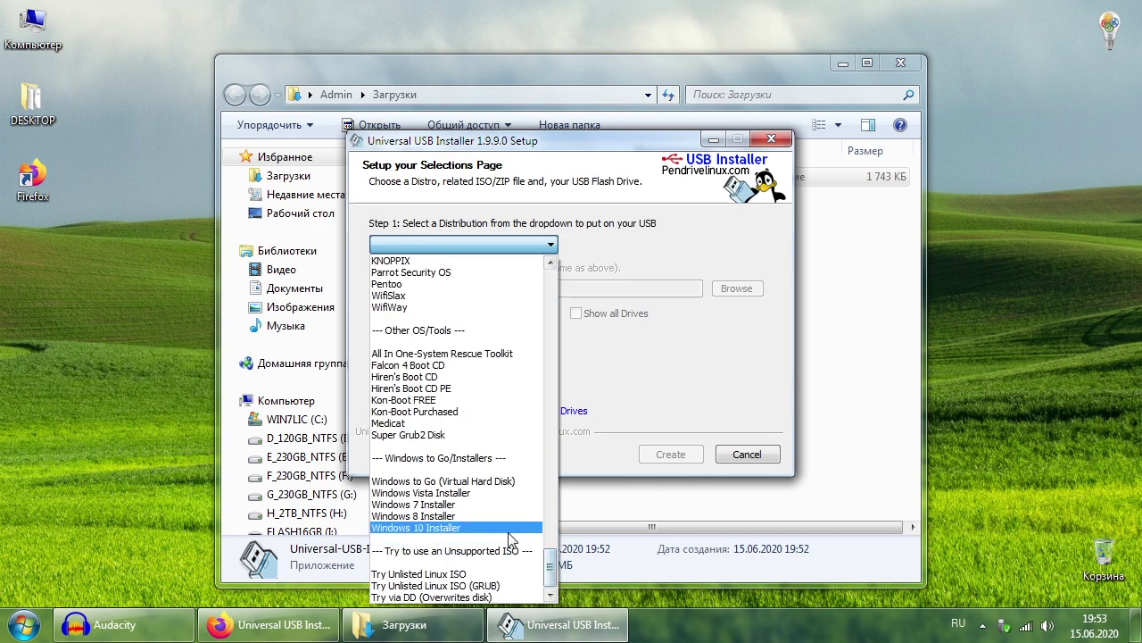
click(442, 505)
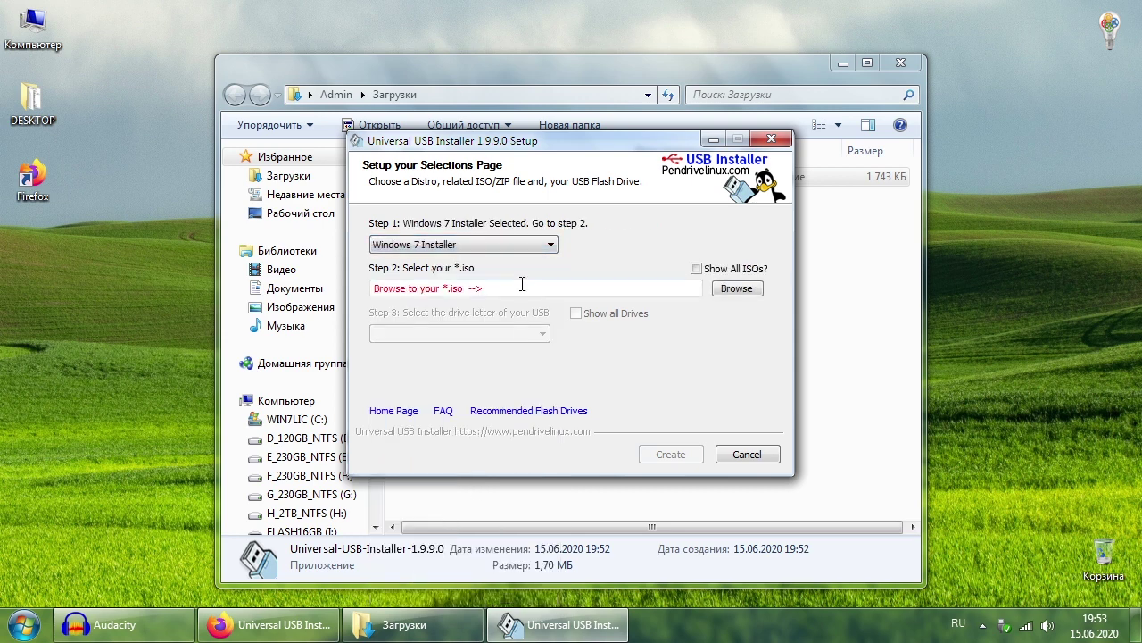
Select the Win7_Ult_SP1_Russian_x64 image on the D: drive as the source ISO
click(737, 288)
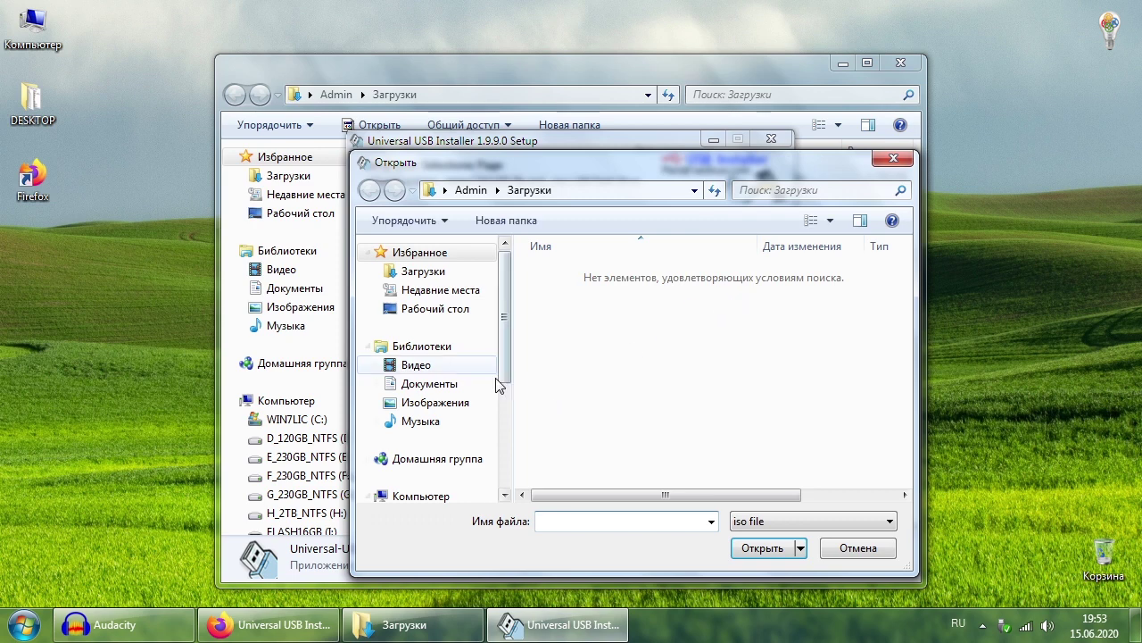
drag(508, 285, 507, 341)
click(446, 413)
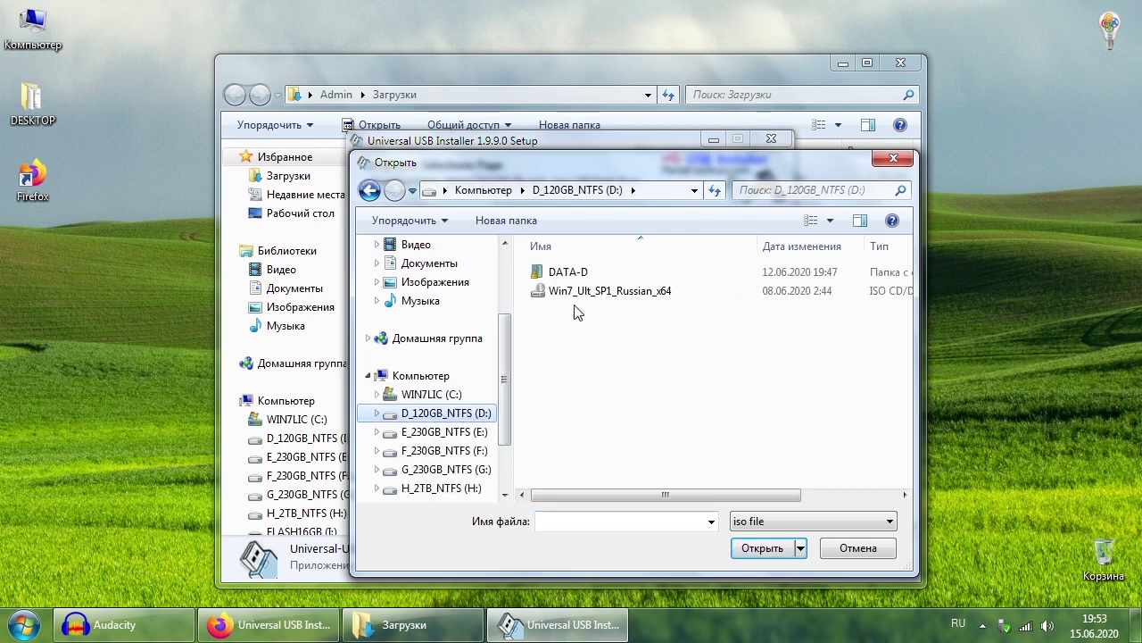
click(589, 291)
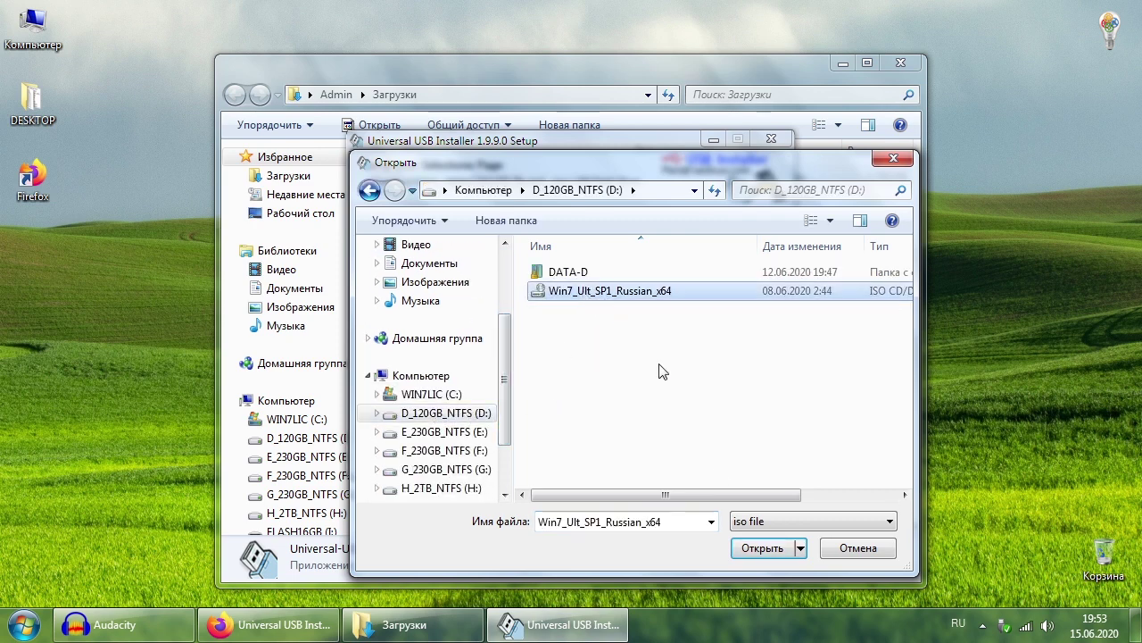
click(757, 552)
Choose the I:\ FLASH16GB flash drive as the target and enable its Fat32 formatting
click(539, 335)
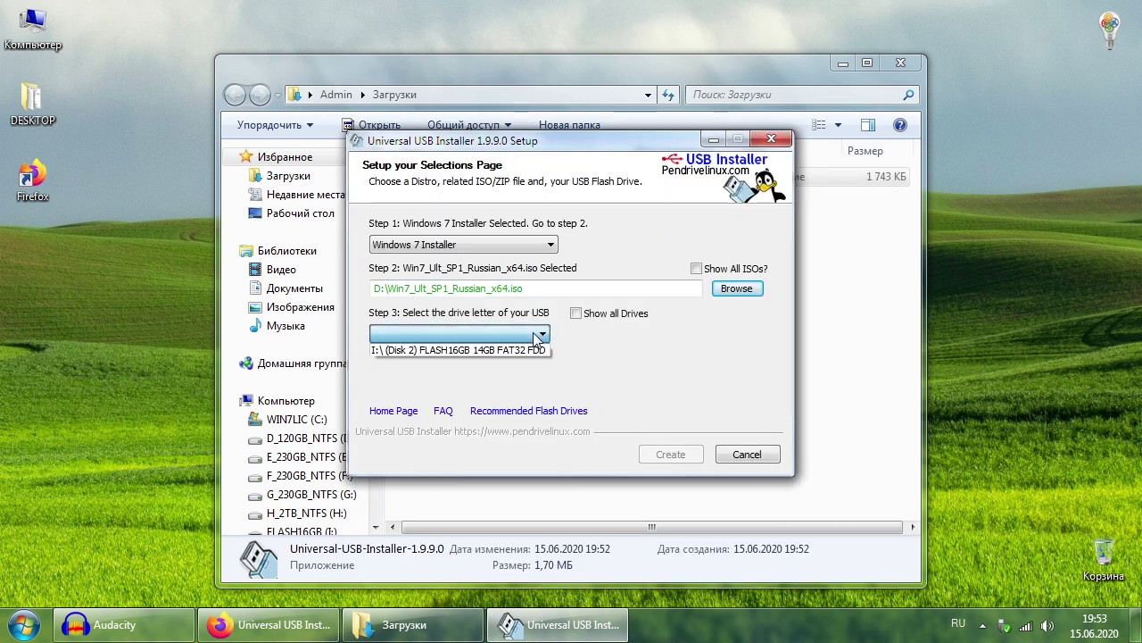
click(469, 350)
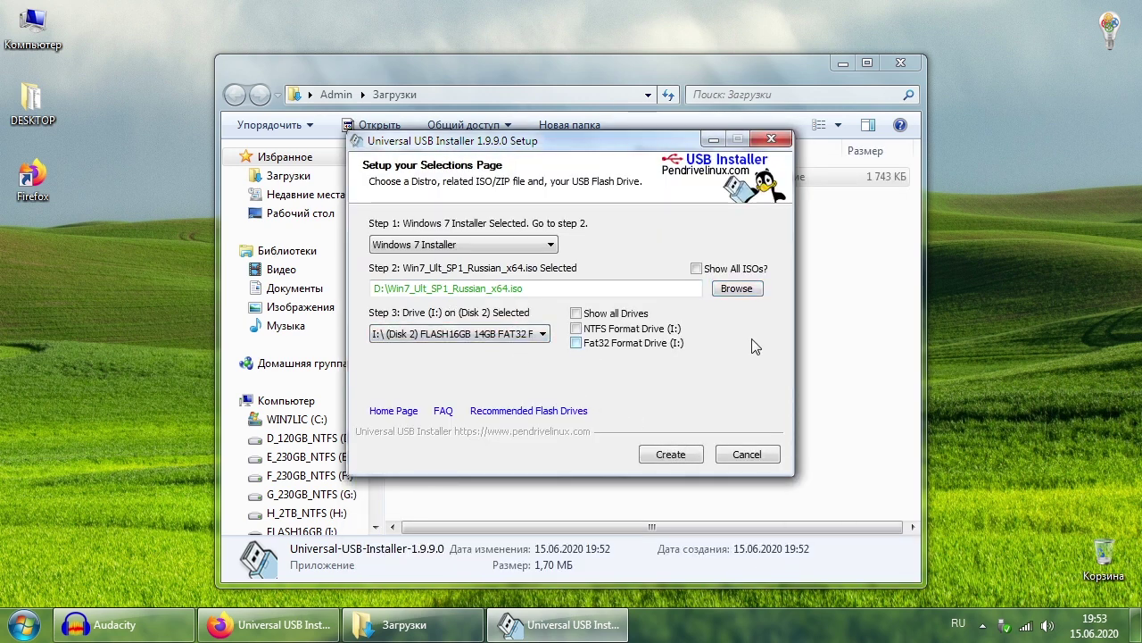
click(576, 344)
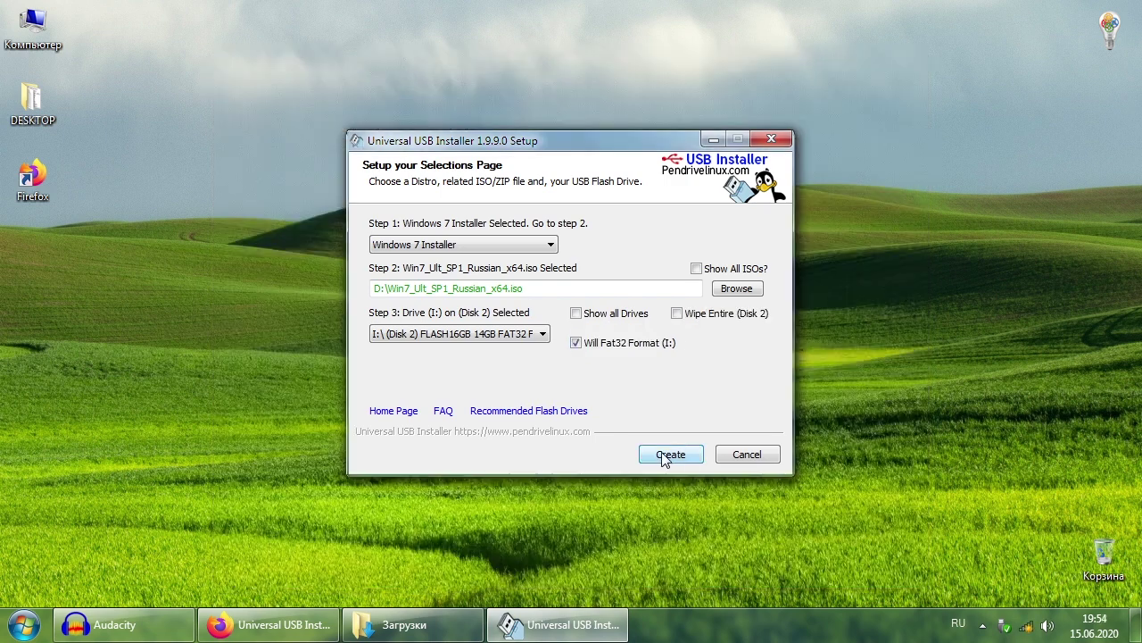
Create the bootable flash drive, agreeing to erase its data, and close the installer once copying completes
click(668, 455)
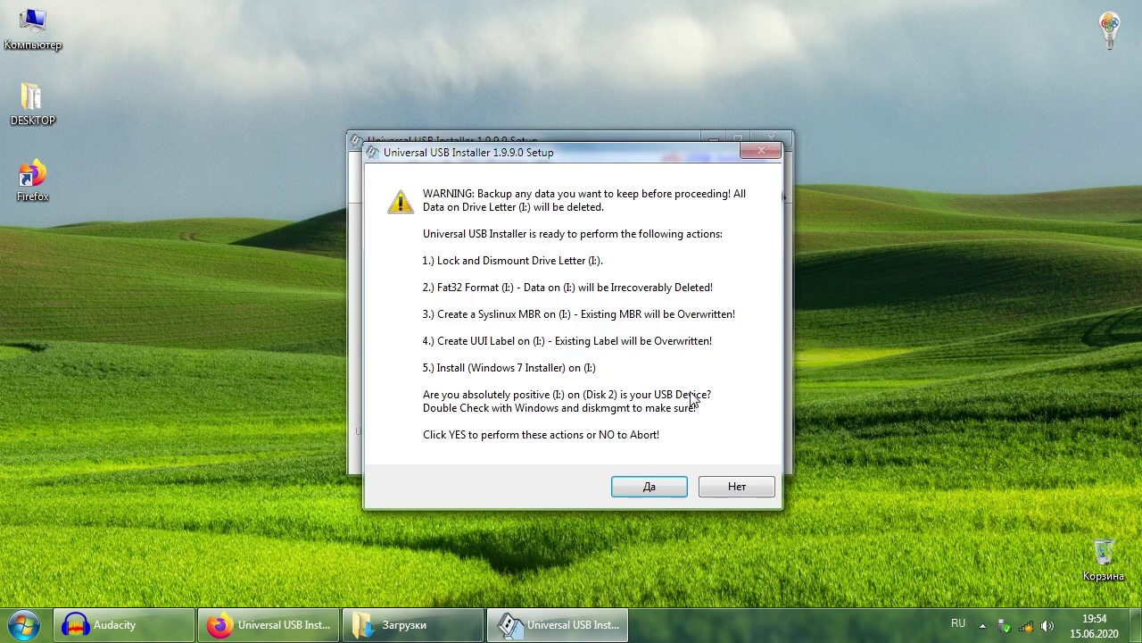
click(648, 489)
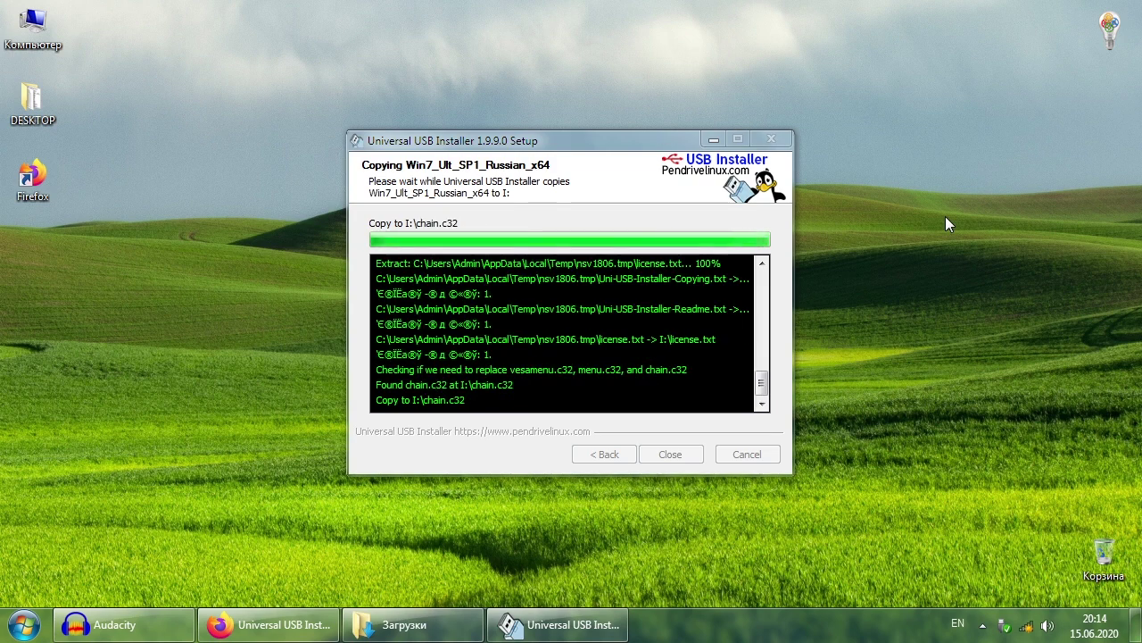
click(670, 455)
Show the computer's drives in a maximized window and highlight the C: drive, followed by the D: drive
click(415, 625)
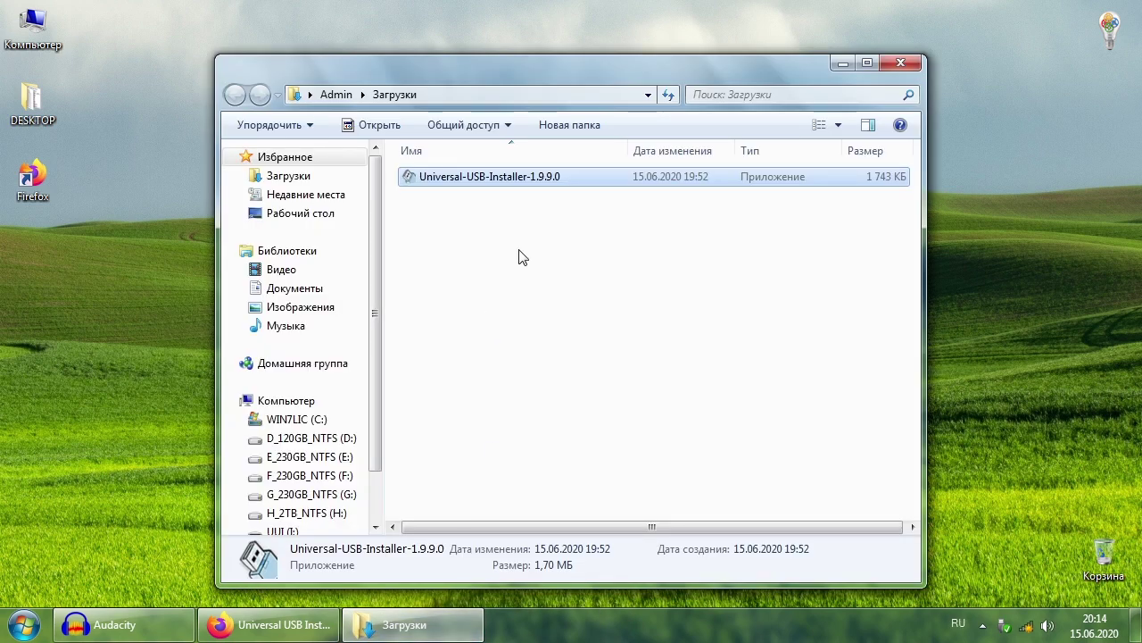
click(308, 404)
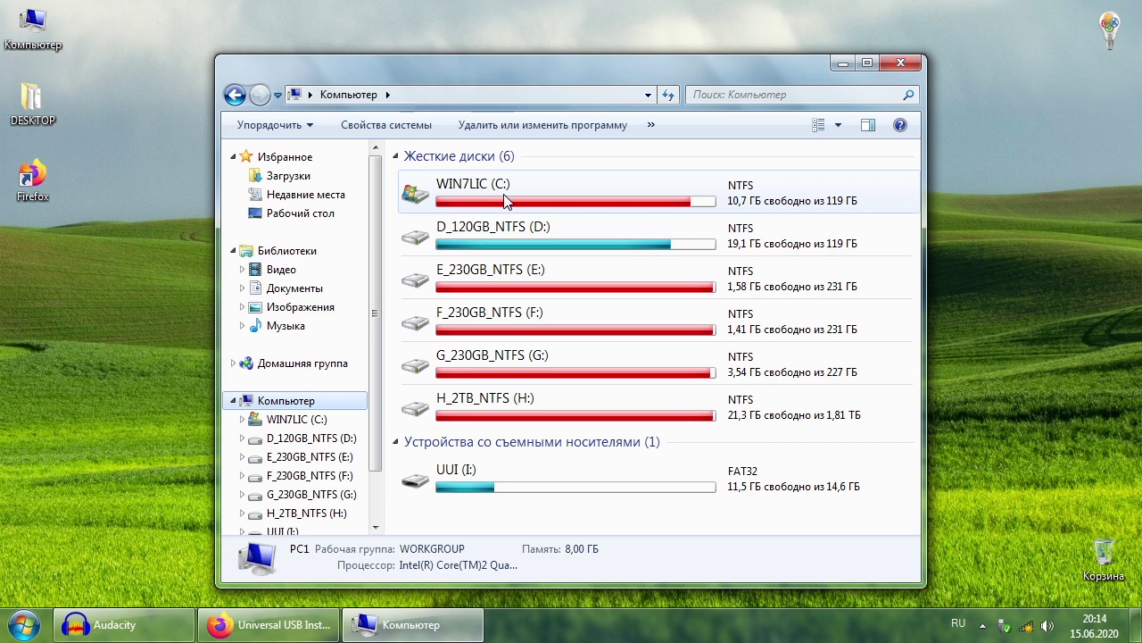
click(502, 194)
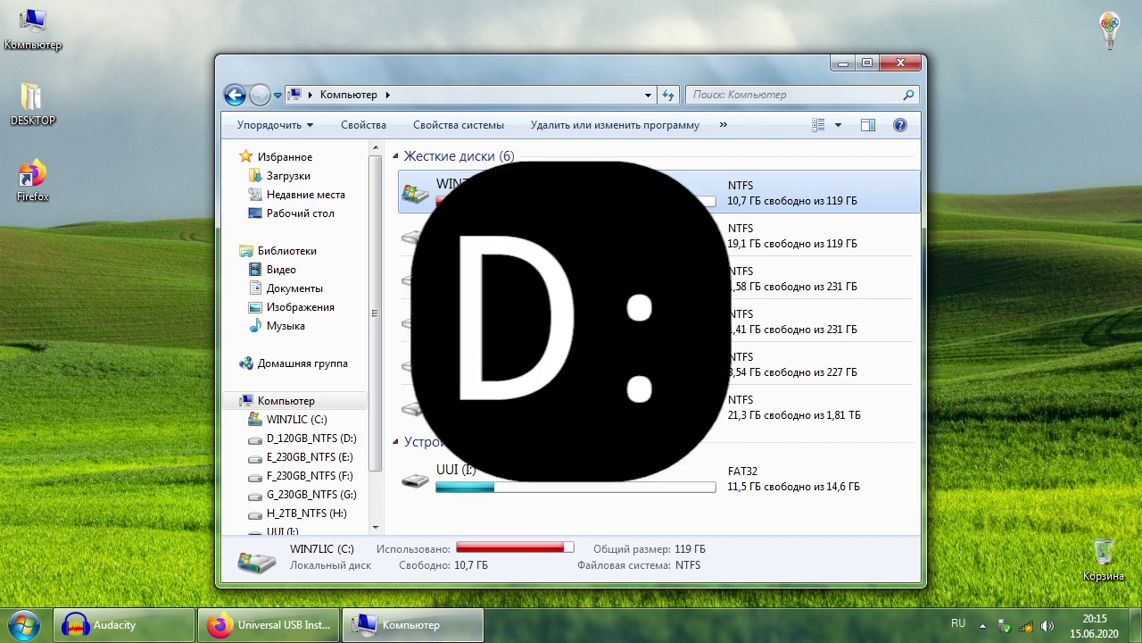
click(493, 234)
key(super+Up)
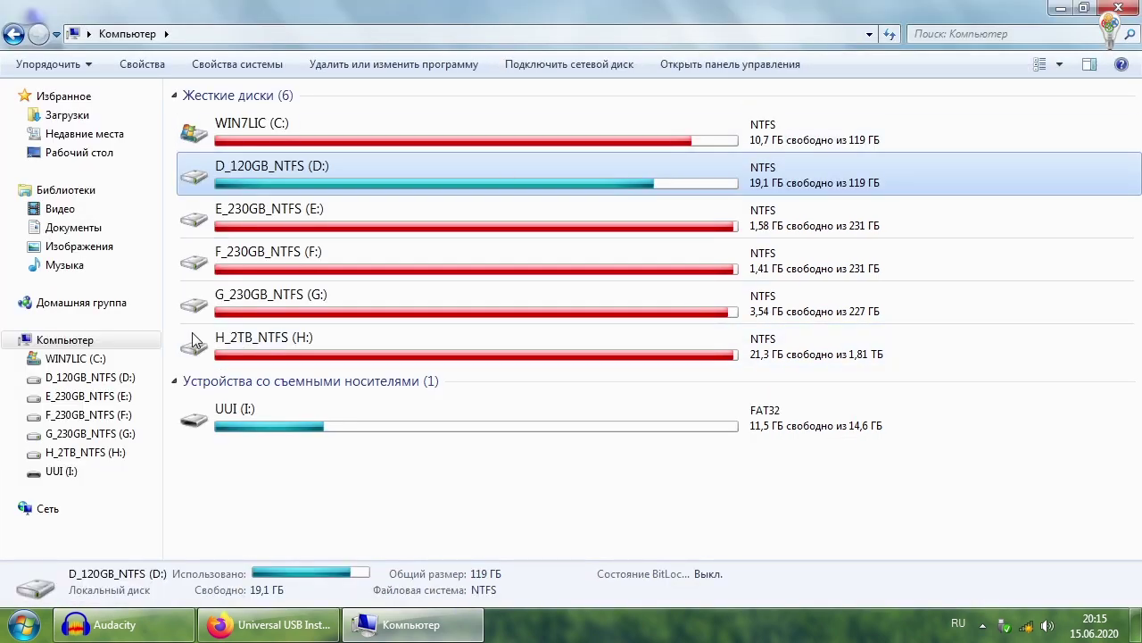
Open the Admin user folder inside Users on the C: drive
click(76, 361)
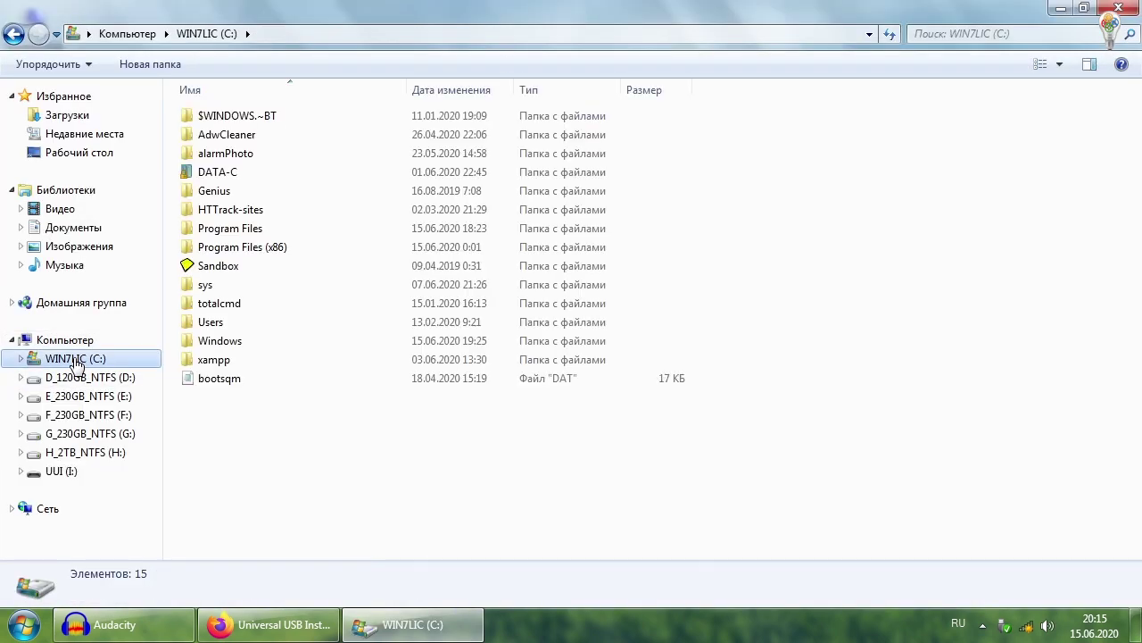
double_click(225, 326)
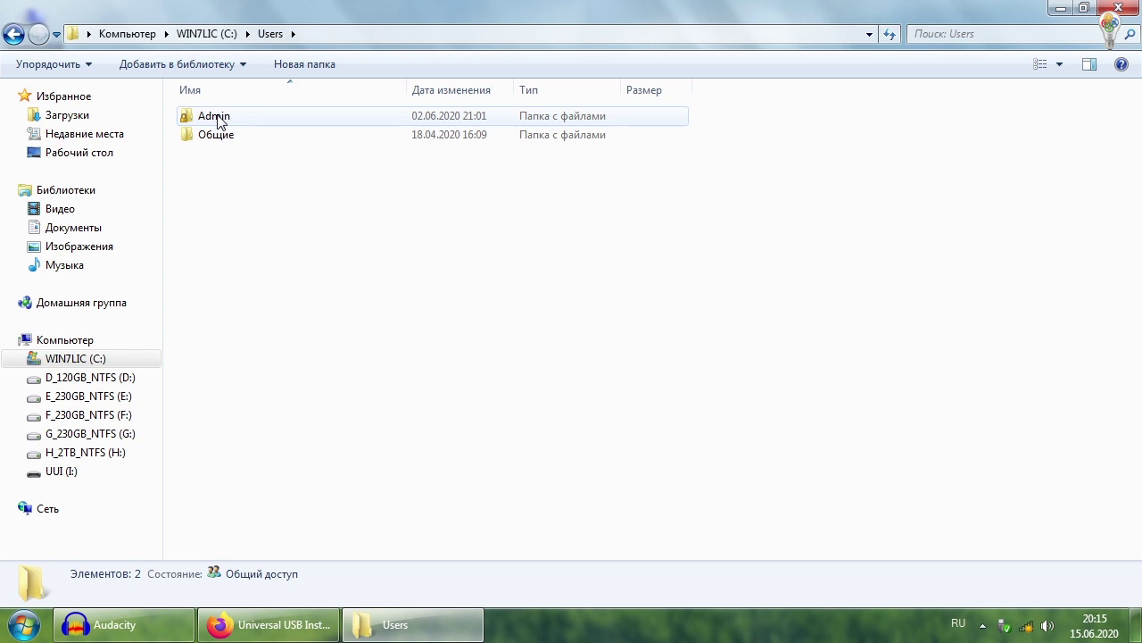
double_click(220, 121)
Select the Загрузки, Рабочий стол, Мои документы, Изображения, Мои видеозаписи and Моя музыка folders in Admin, and go to the D: drive
scroll(378, 228, down, 5)
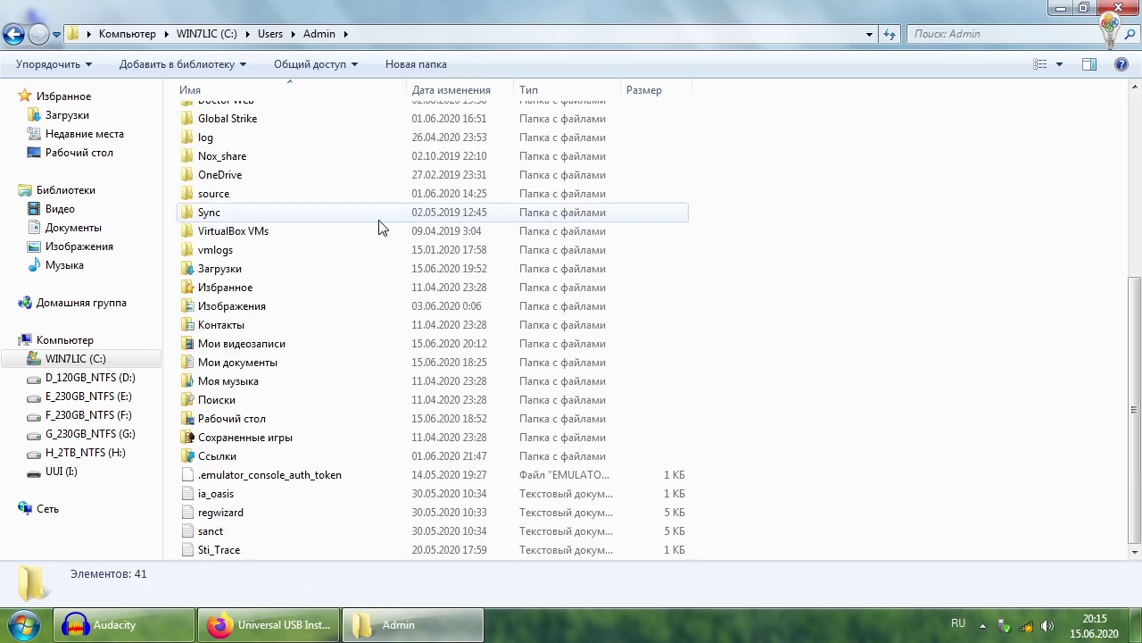
click(221, 271)
ctrl+click(258, 418)
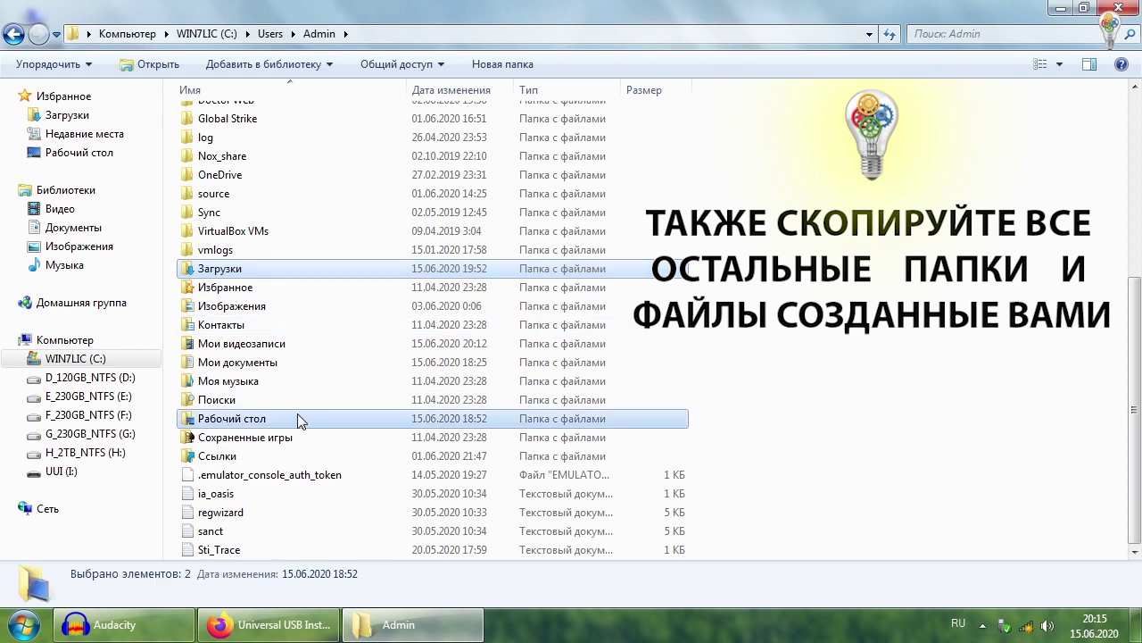
ctrl+click(228, 364)
ctrl+click(293, 308)
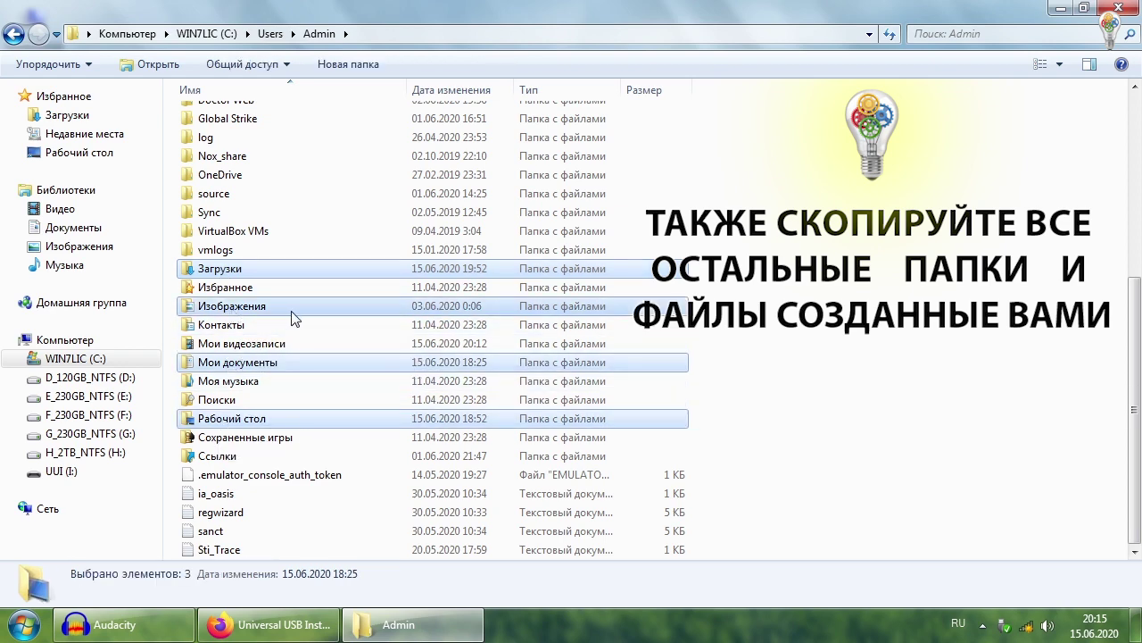
ctrl+click(268, 344)
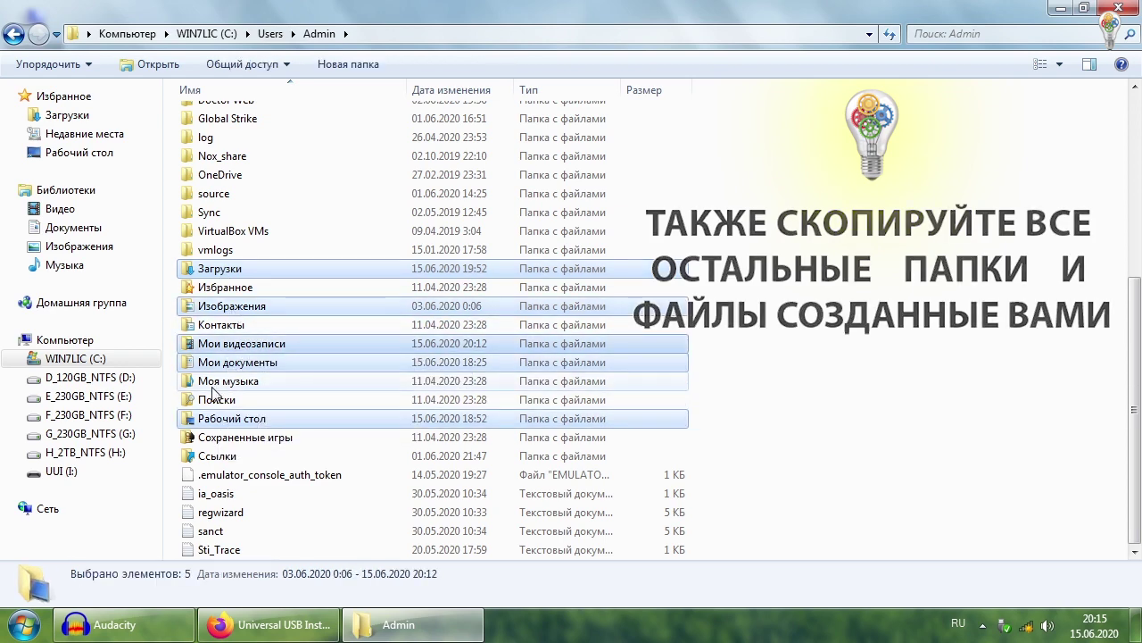
ctrl+click(264, 381)
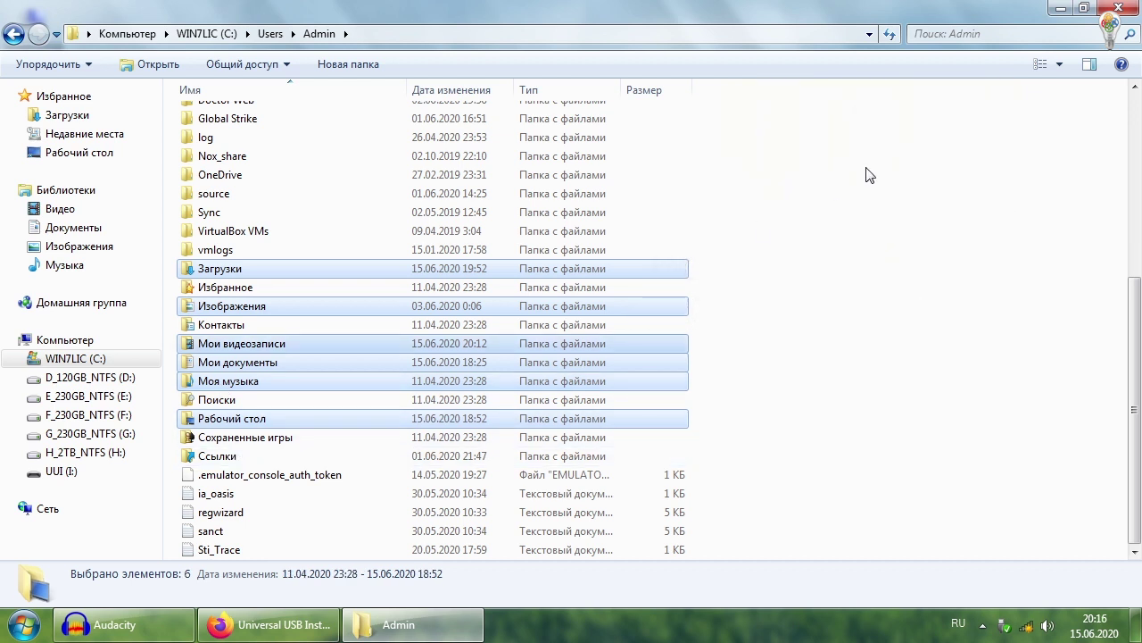
click(112, 378)
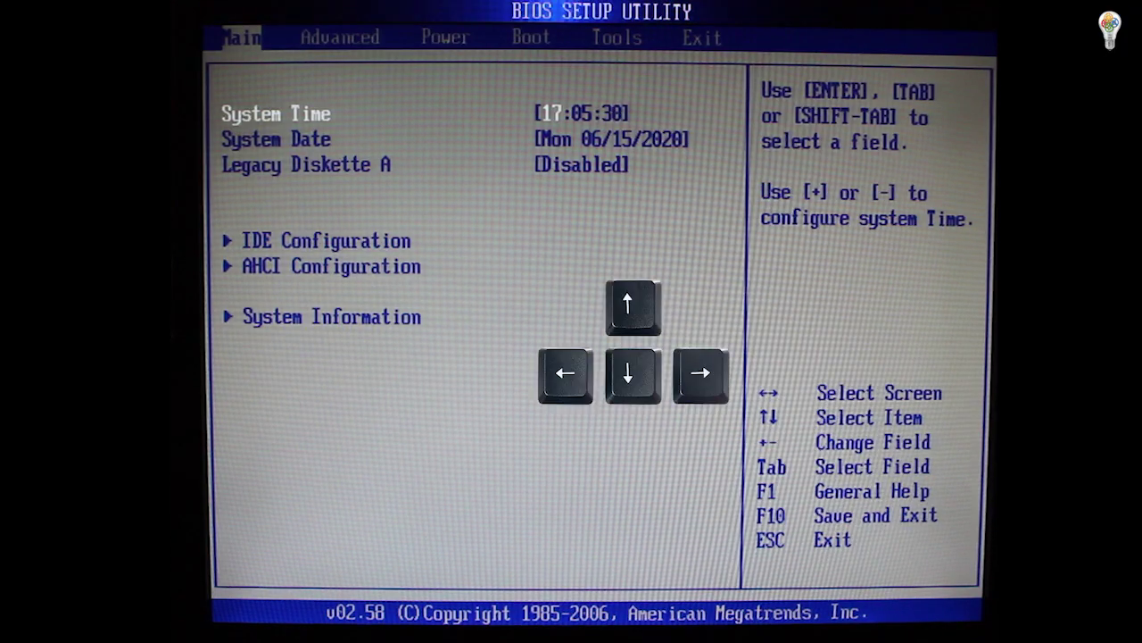
Set USB:JetFlash Transcend as the 1st Drive under Hard Disk Drives in the BIOS boot settings
key(Right)
key(Right)
key(Right)
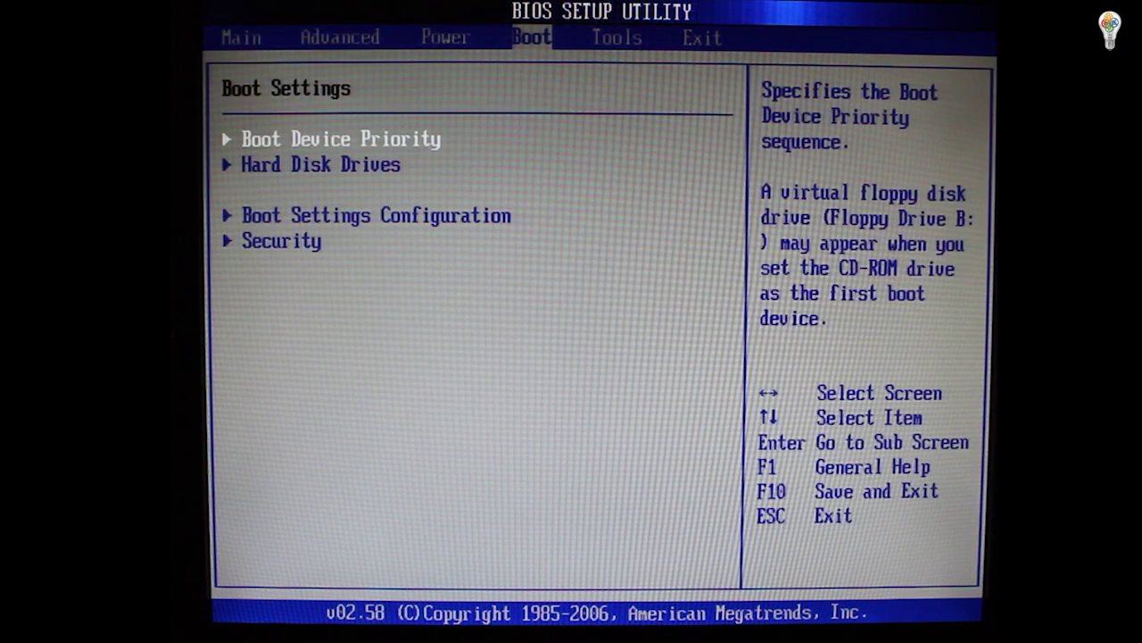
key(Down)
key(Return)
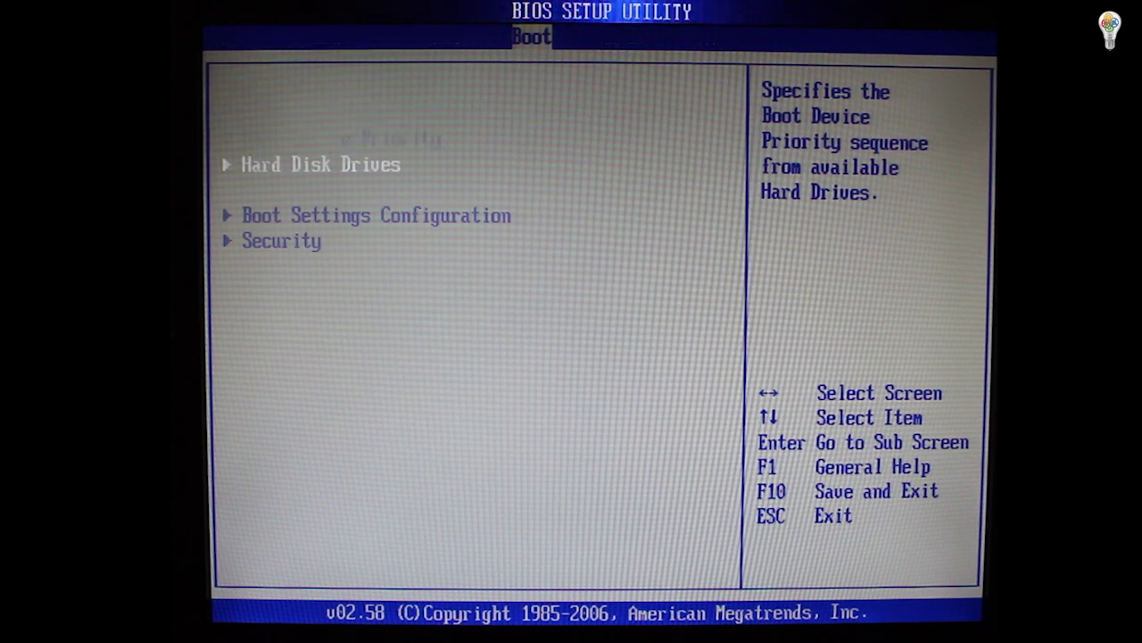
key(Return)
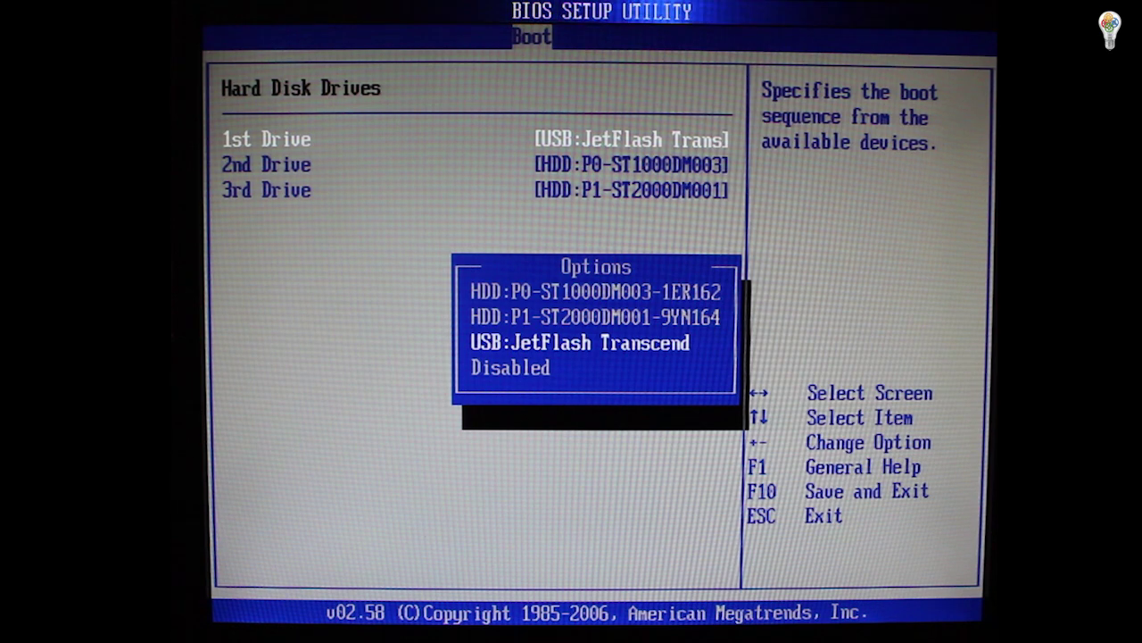
key(Return)
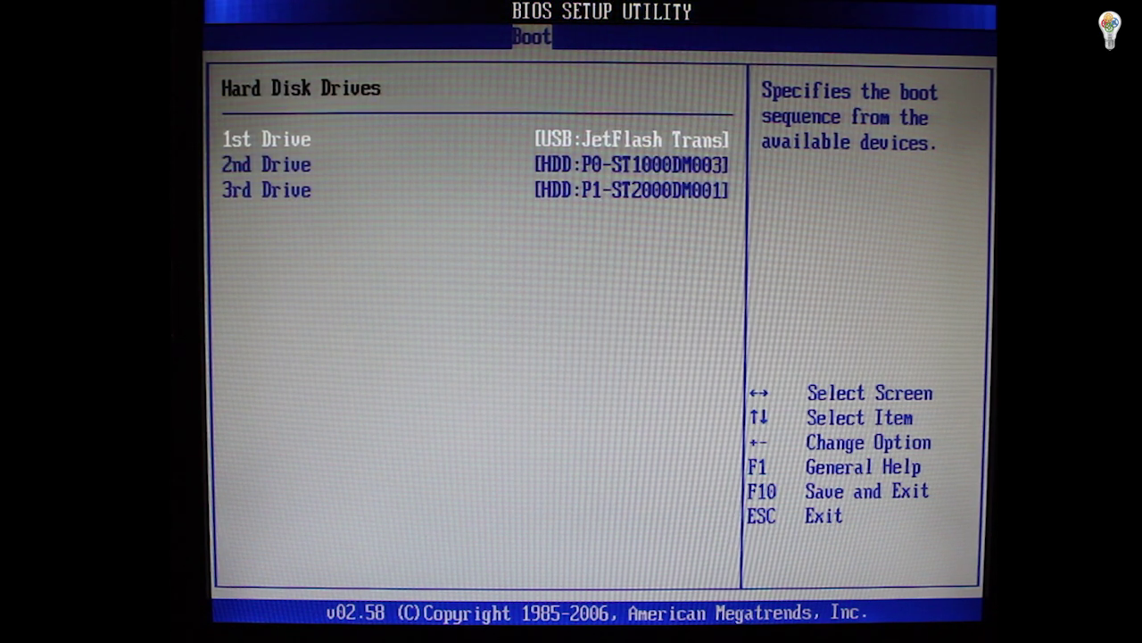
key(Escape)
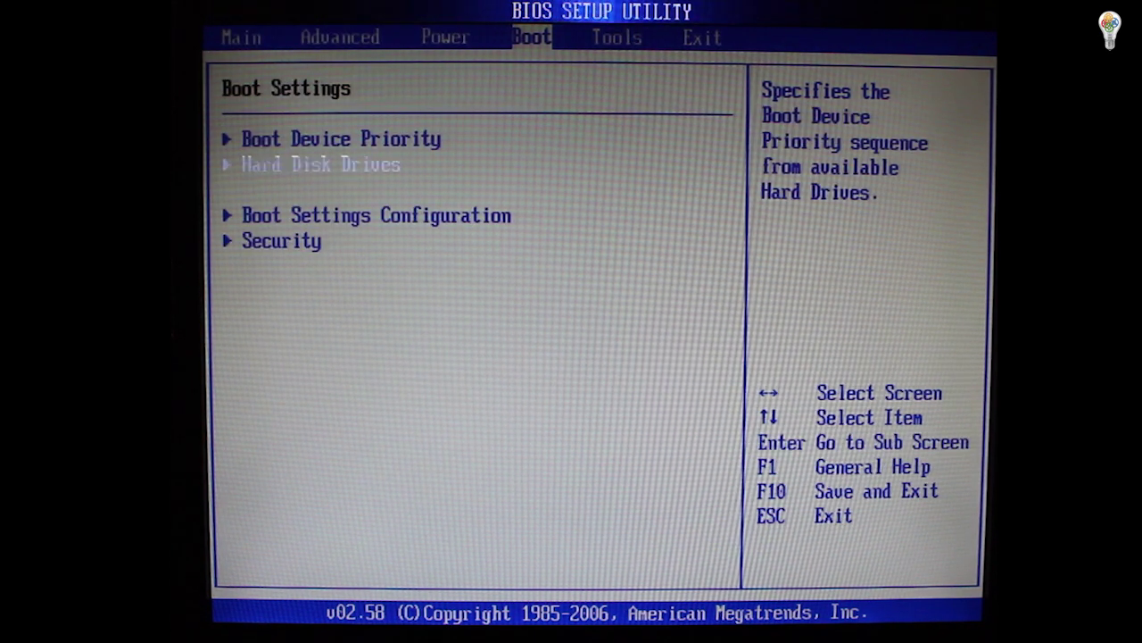
Set the USB JetFlash drive as 1st Boot Device in Boot Device Priority, and exit the BIOS saving the configuration changes
key(Up)
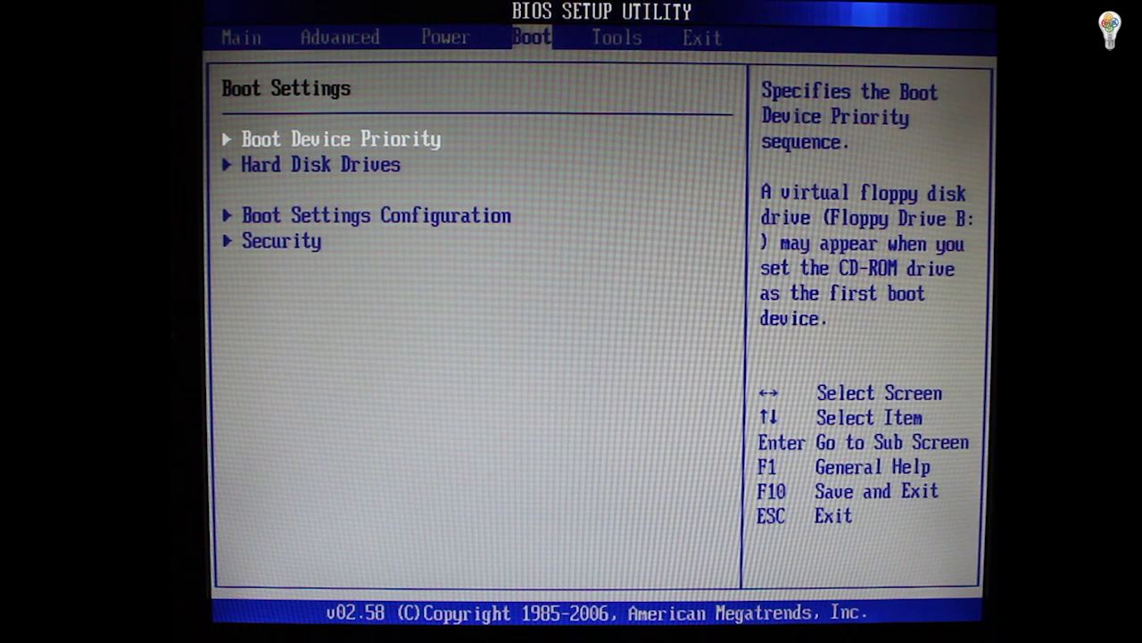
key(Return)
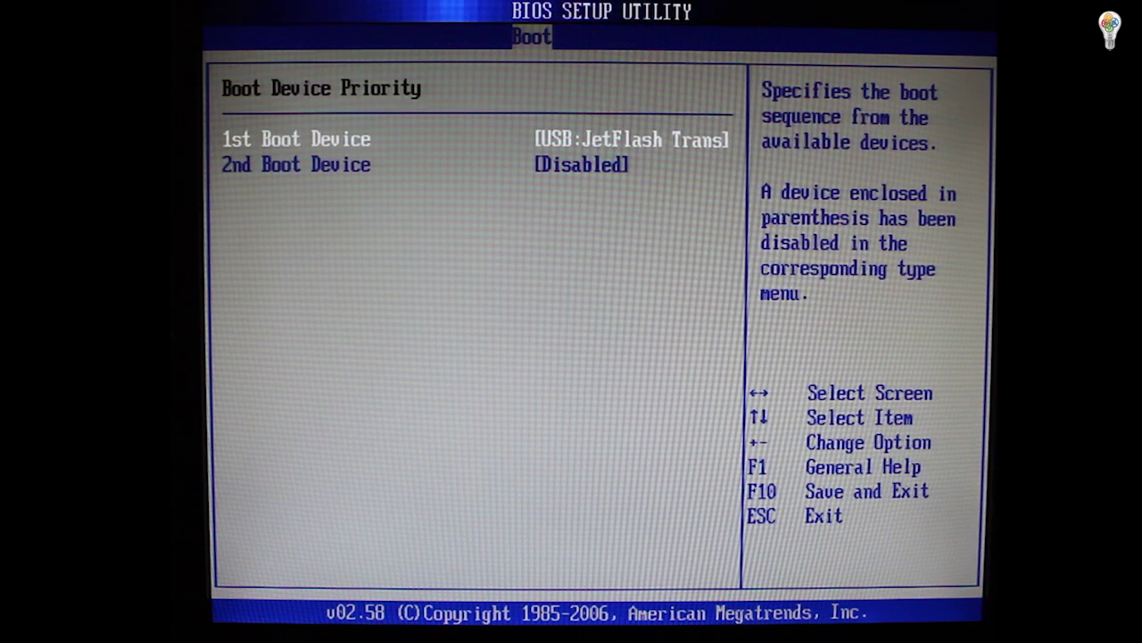
key(Return)
key(Return)
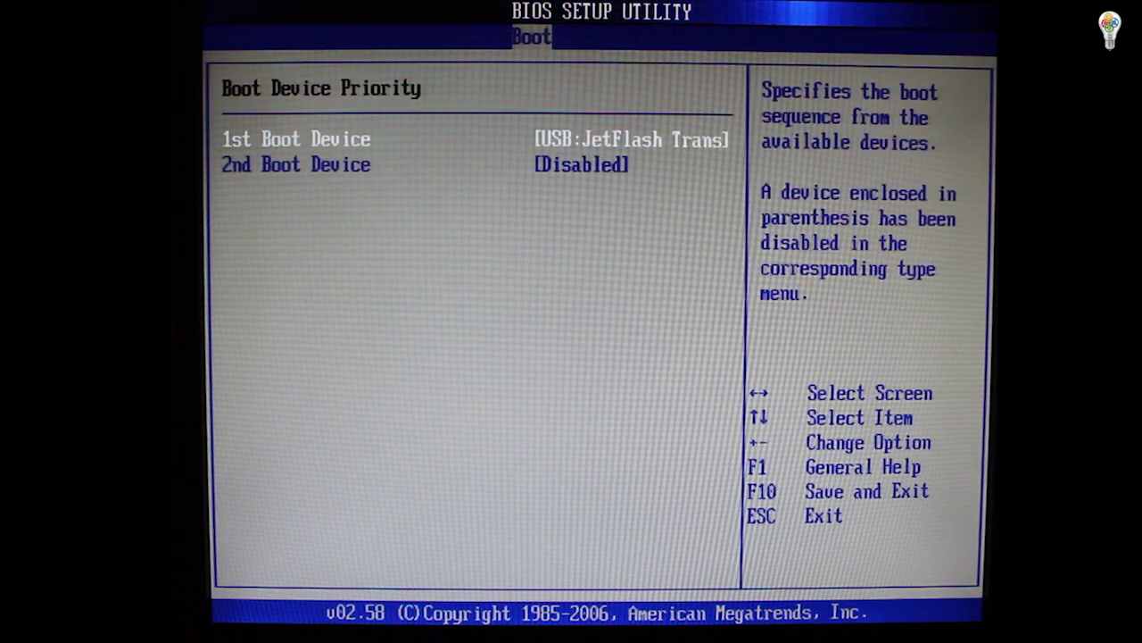
key(Escape)
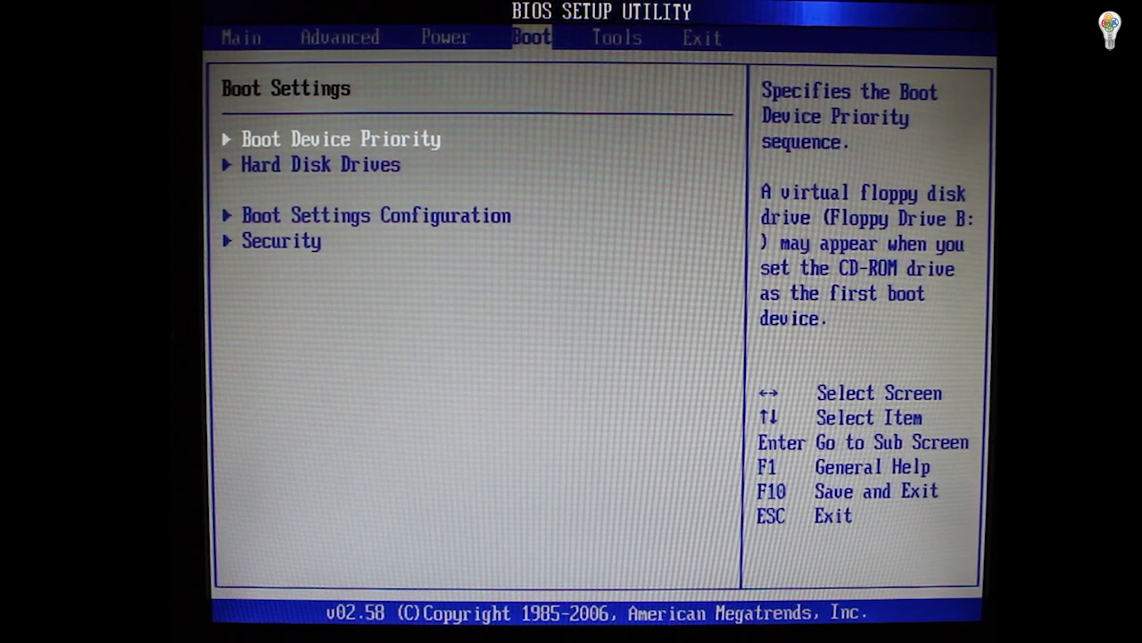
key(F10)
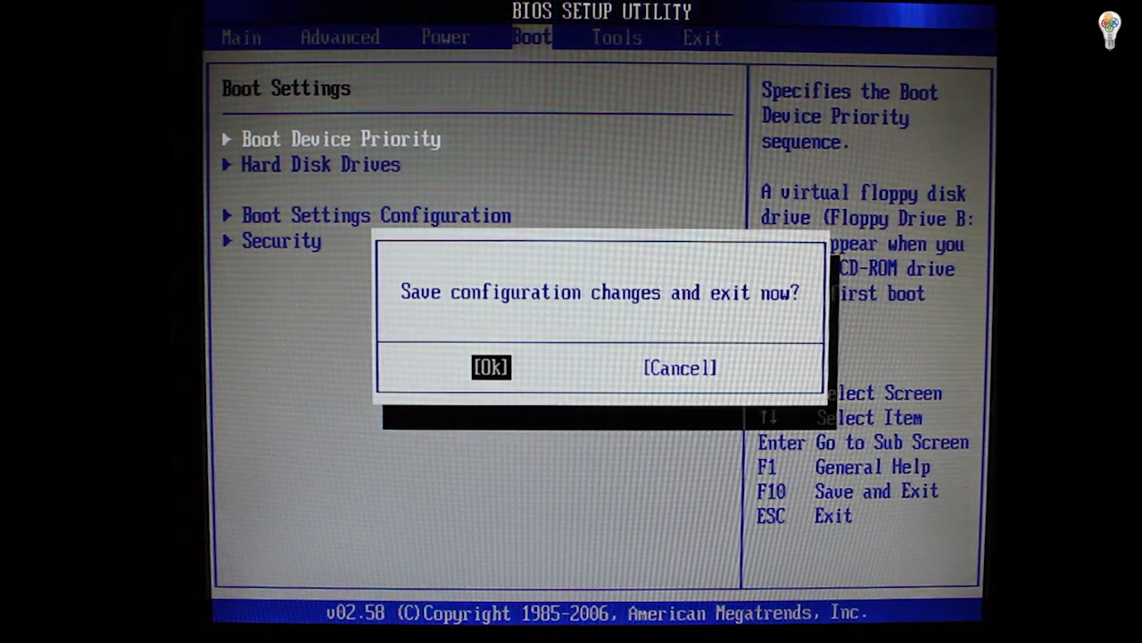
key(Return)
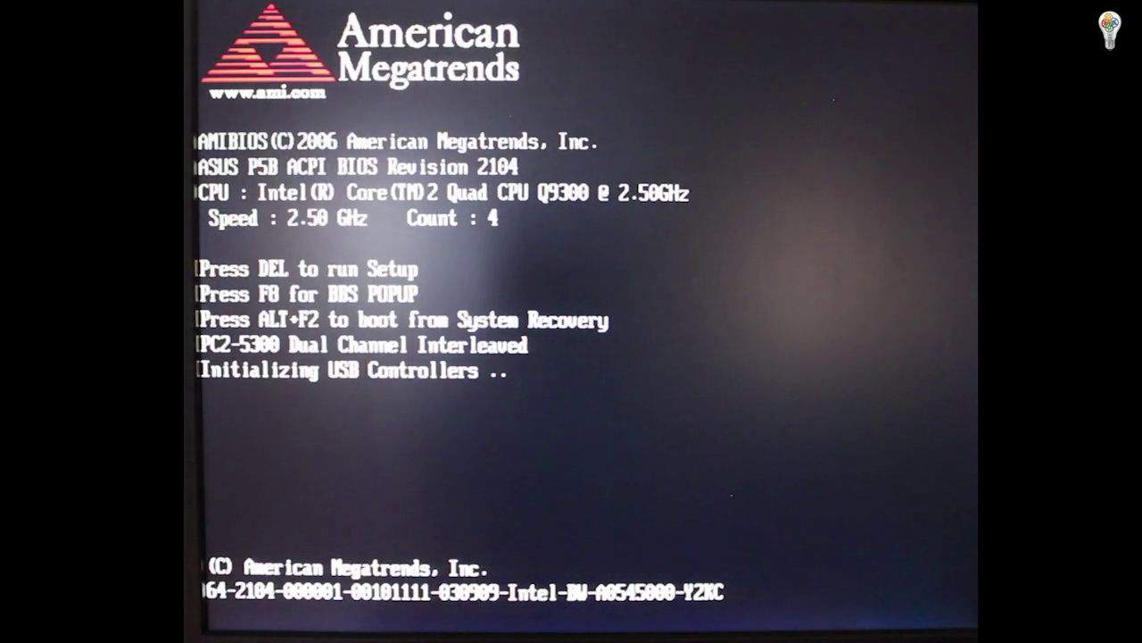
Bring up the boot device selection during startup and choose USB:JetFlash Transcend
key(F8)
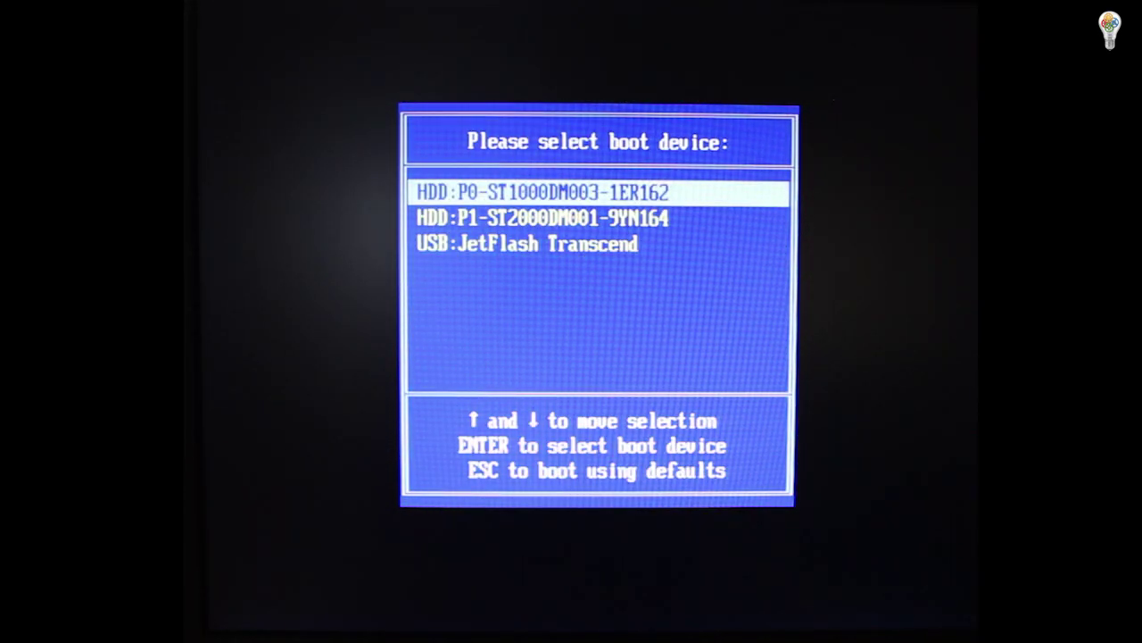
key(Down)
key(Down)
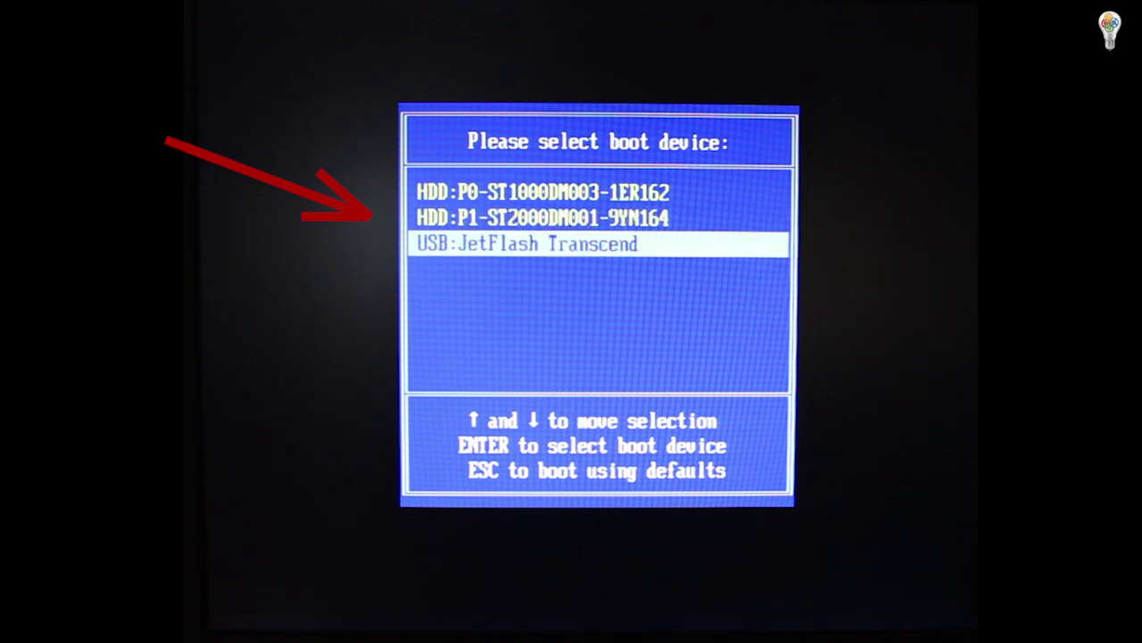
key(Up)
key(Up)
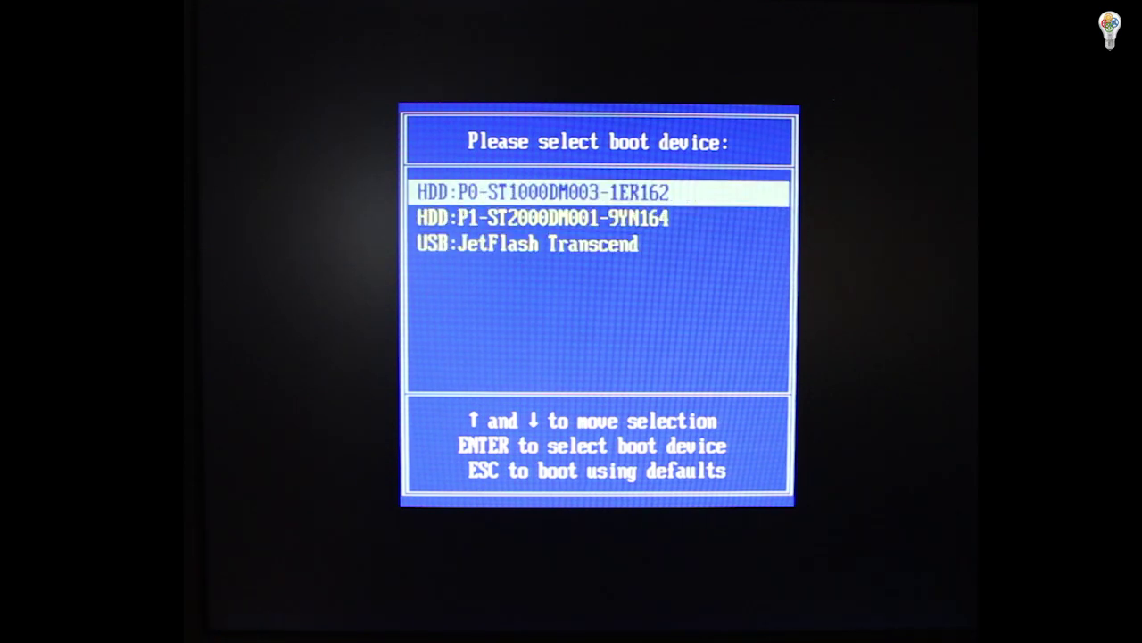
key(Down)
key(Down)
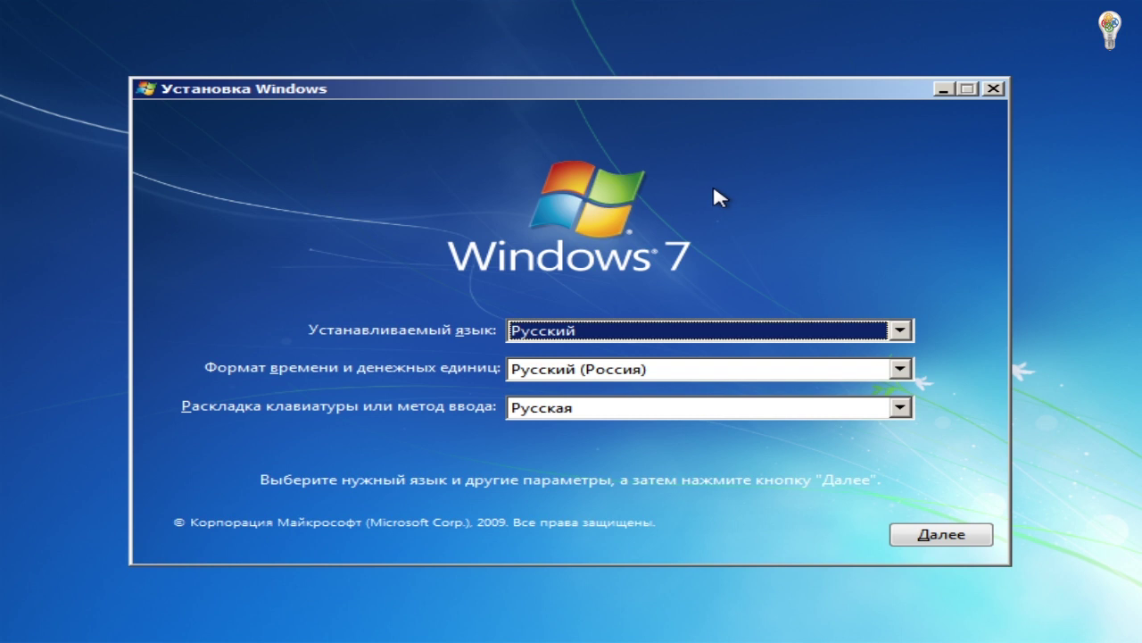
Start the Windows 7 installation with the Russian language, format and keyboard settings, and accept the licence terms
click(950, 536)
click(589, 301)
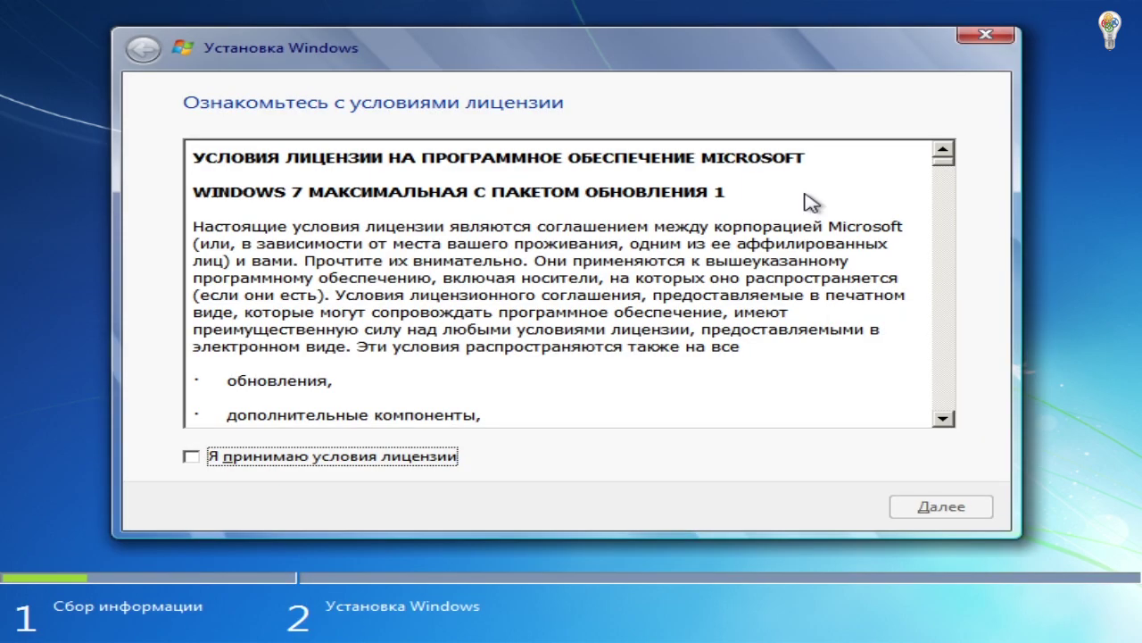
click(236, 462)
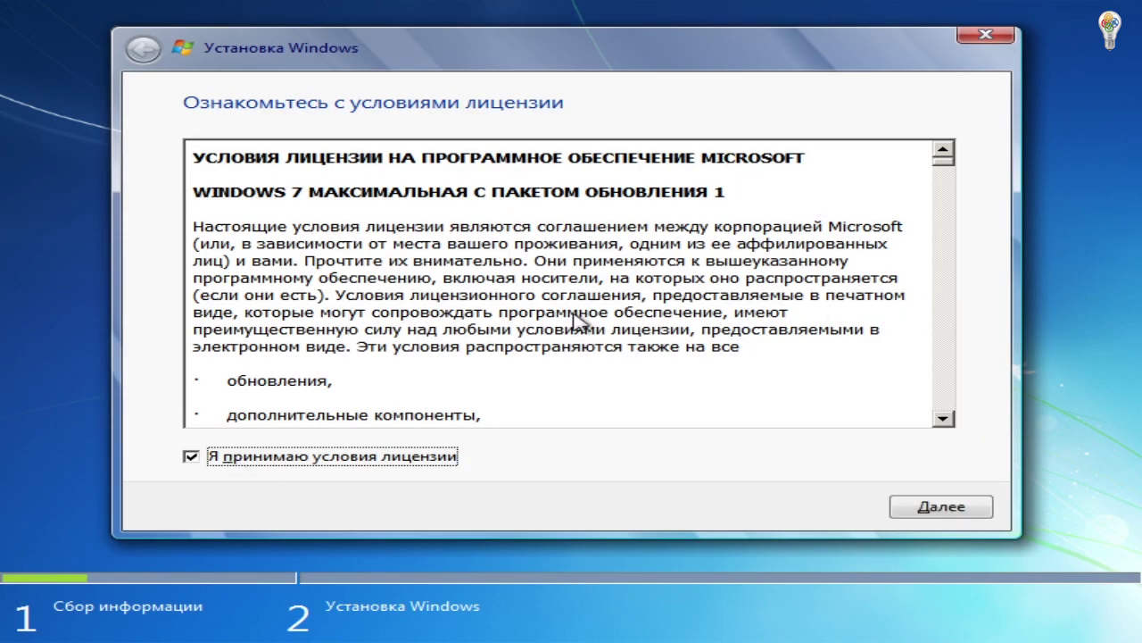
click(939, 507)
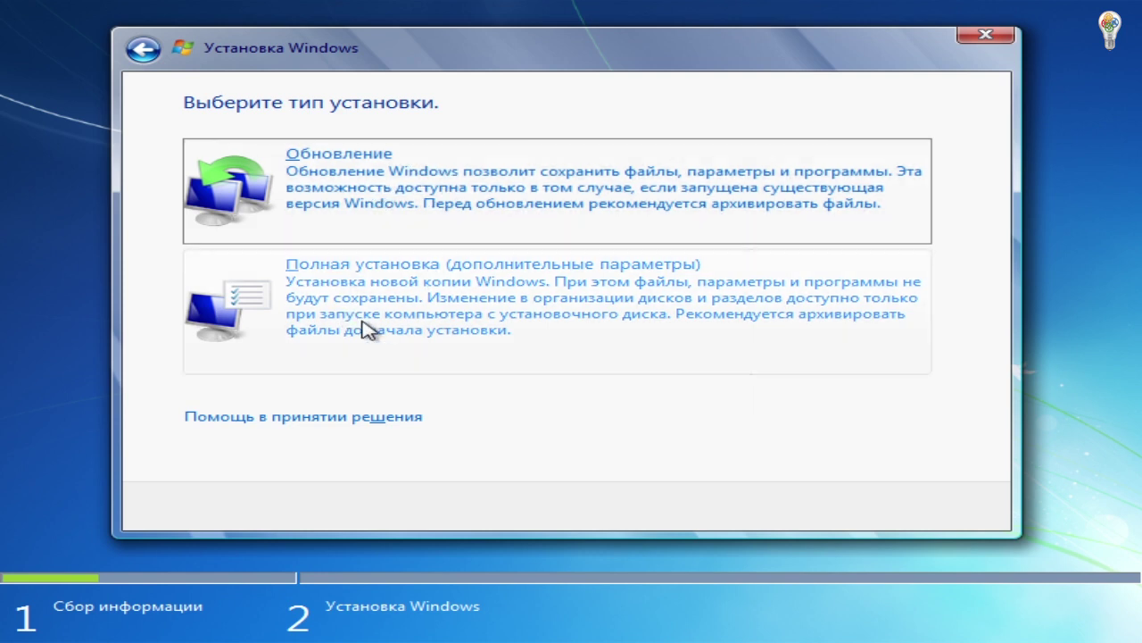
Choose the full installation and create a 61440 MB partition in disk 0's unallocated space, allowing additional partitions for system files
click(411, 306)
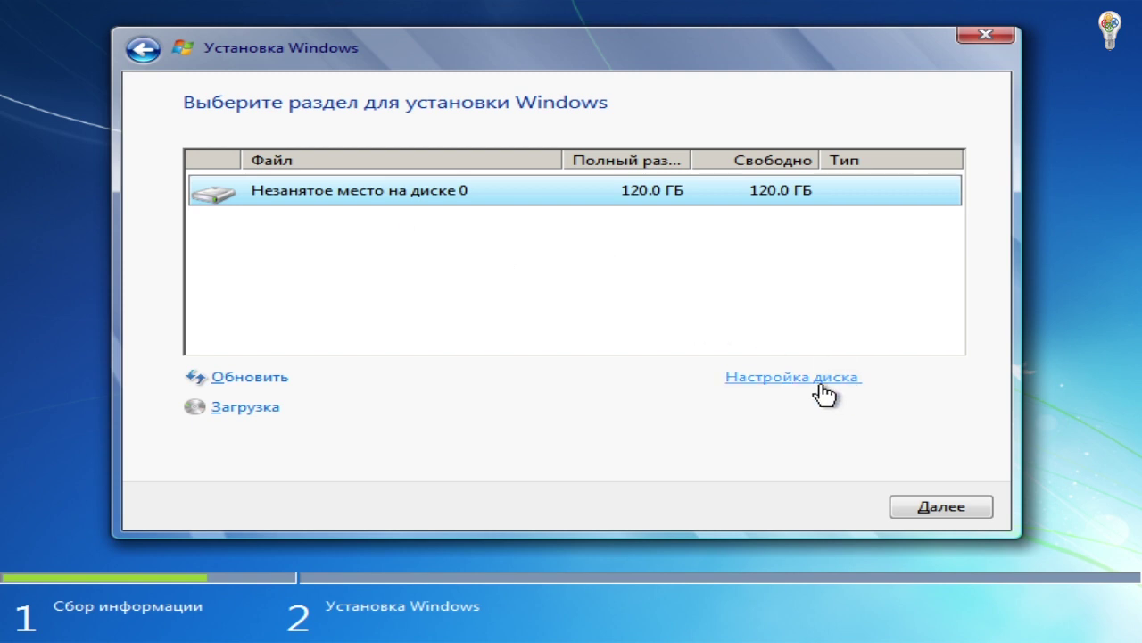
click(790, 378)
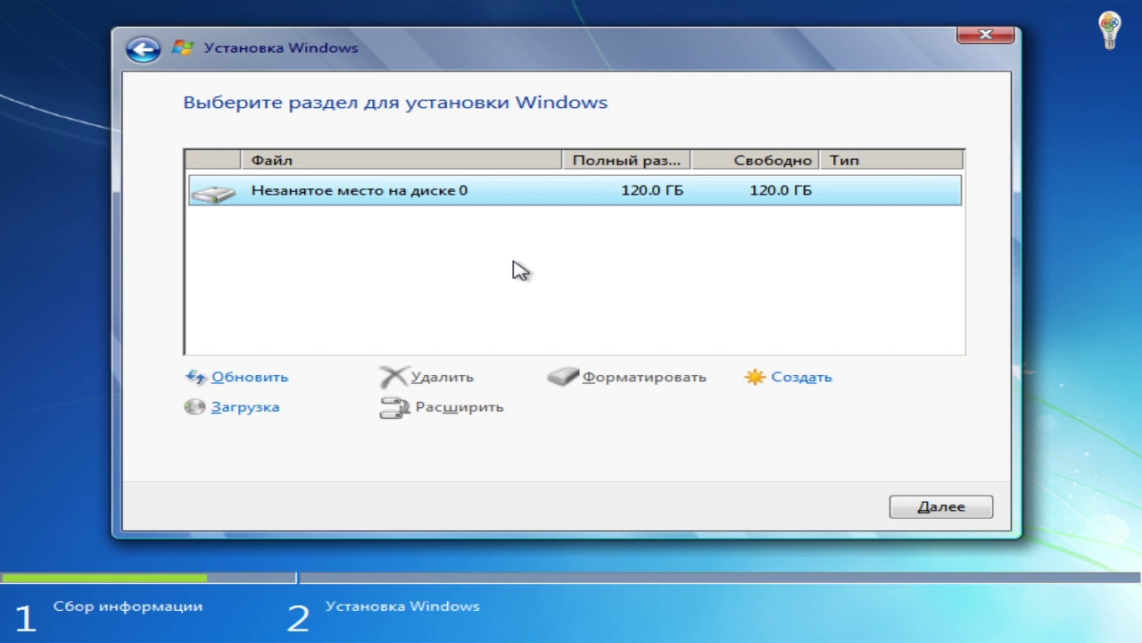
click(802, 379)
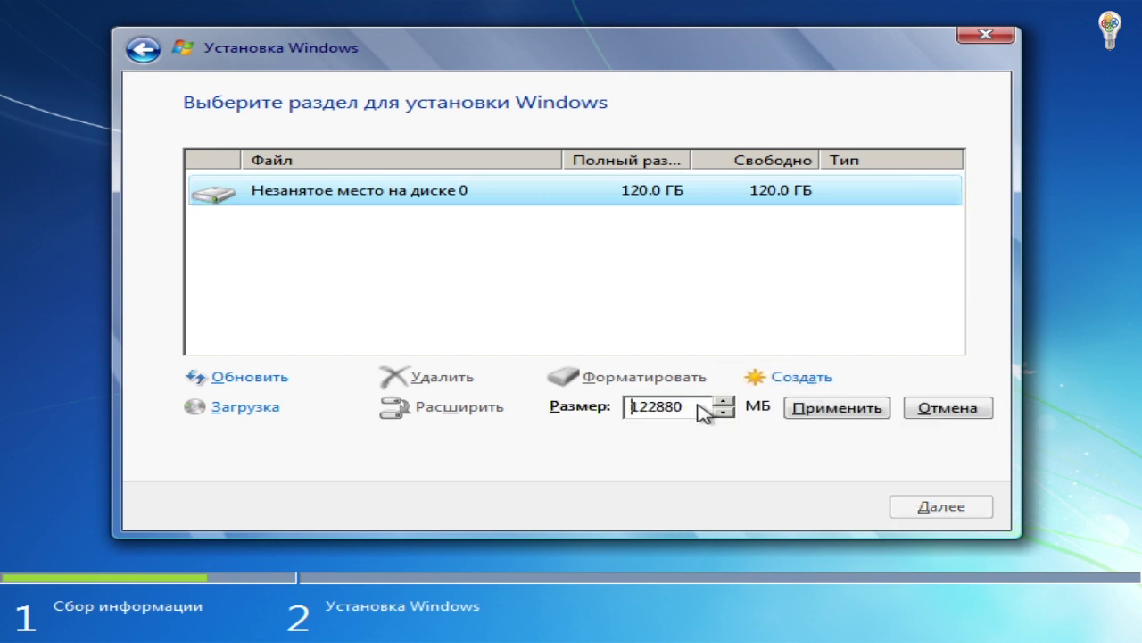
drag(699, 406, 624, 409)
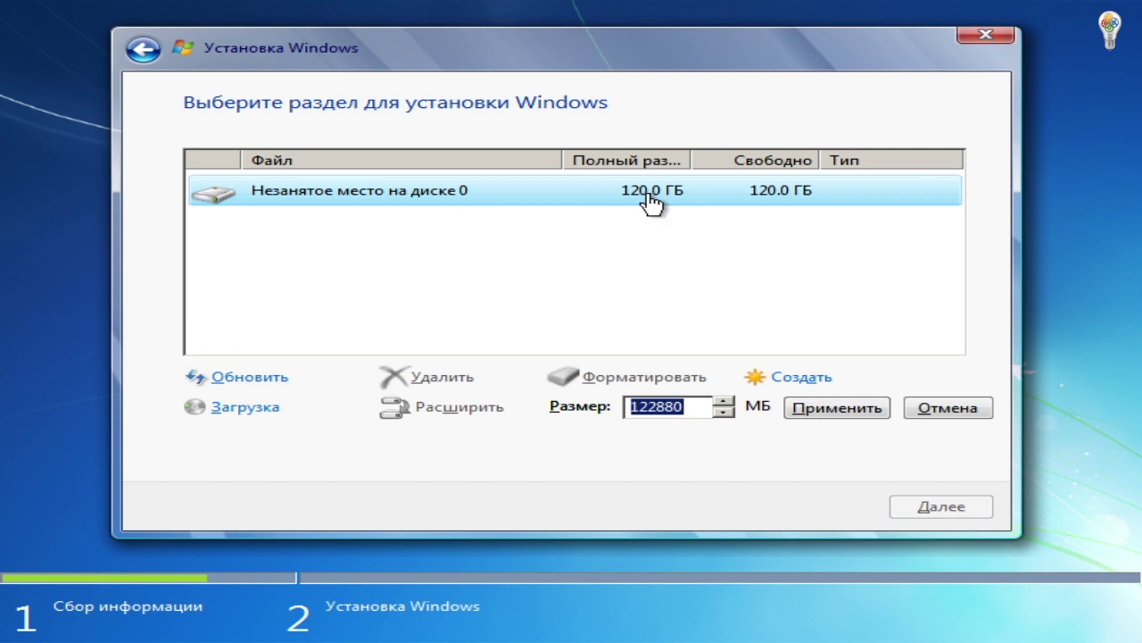
text(61440)
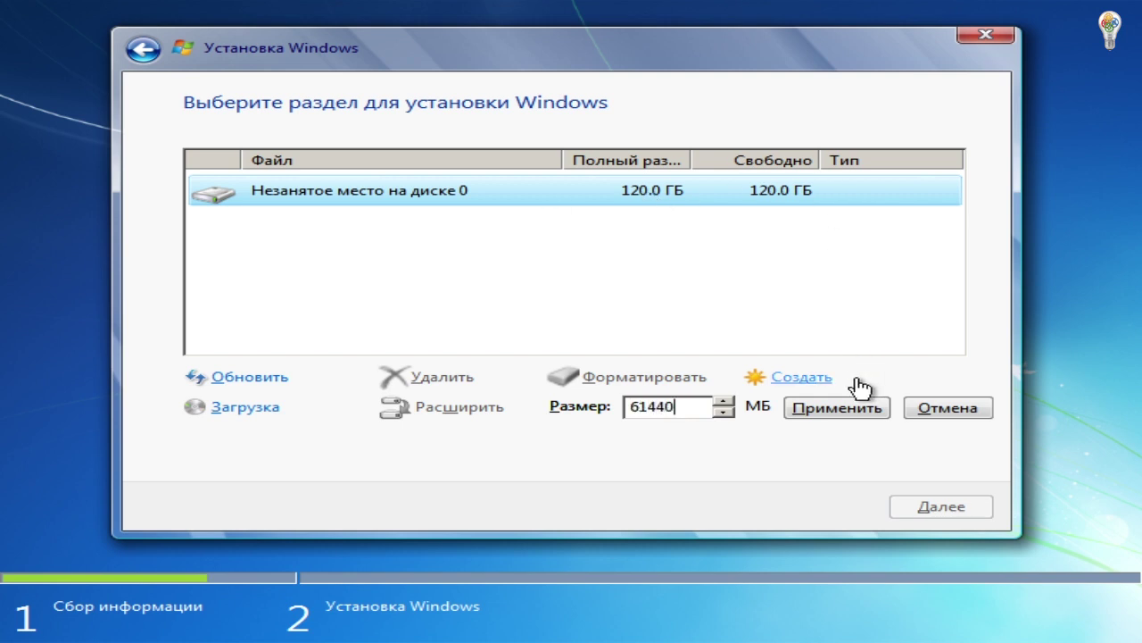
click(831, 413)
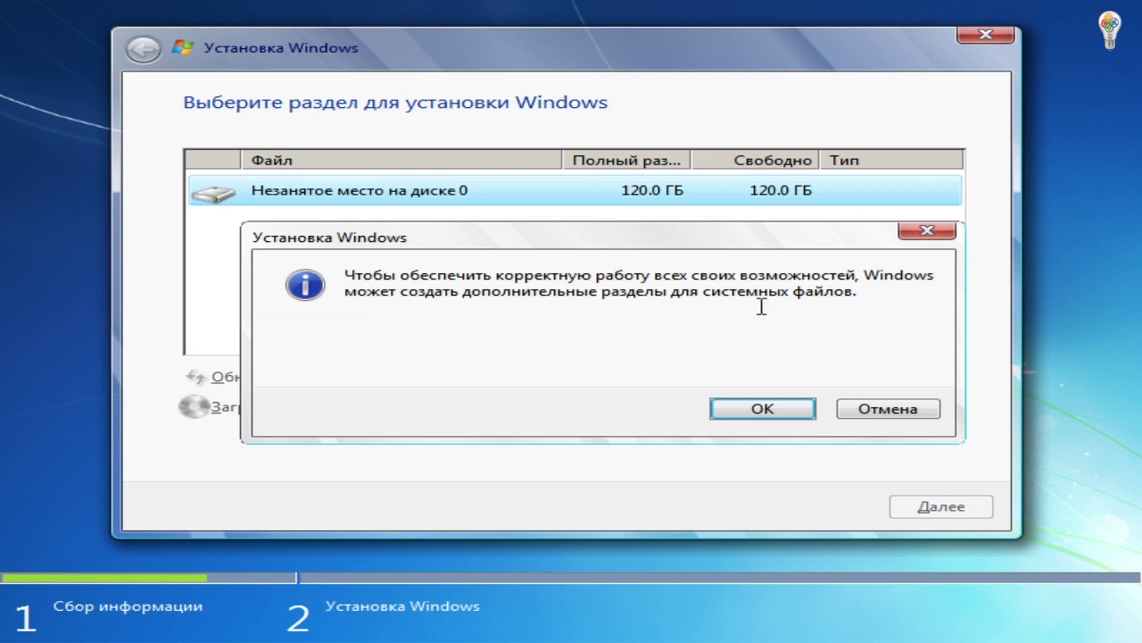
click(727, 412)
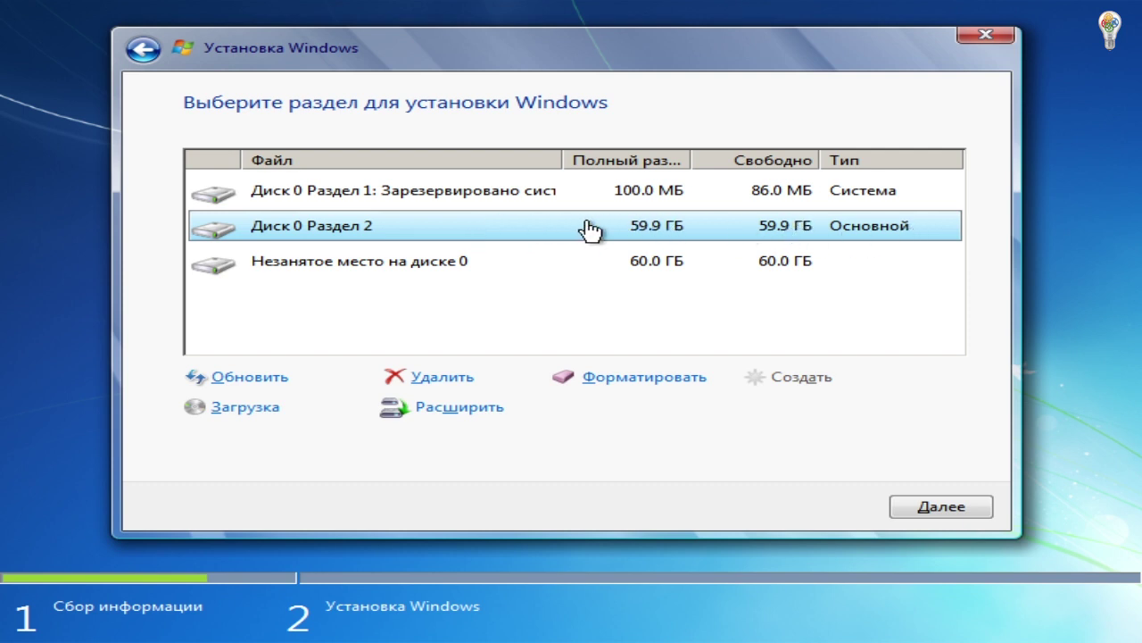
Create a 61439 MB partition from the remaining unallocated space on disk 0, and select Раздел 2 for the Windows installation
click(400, 262)
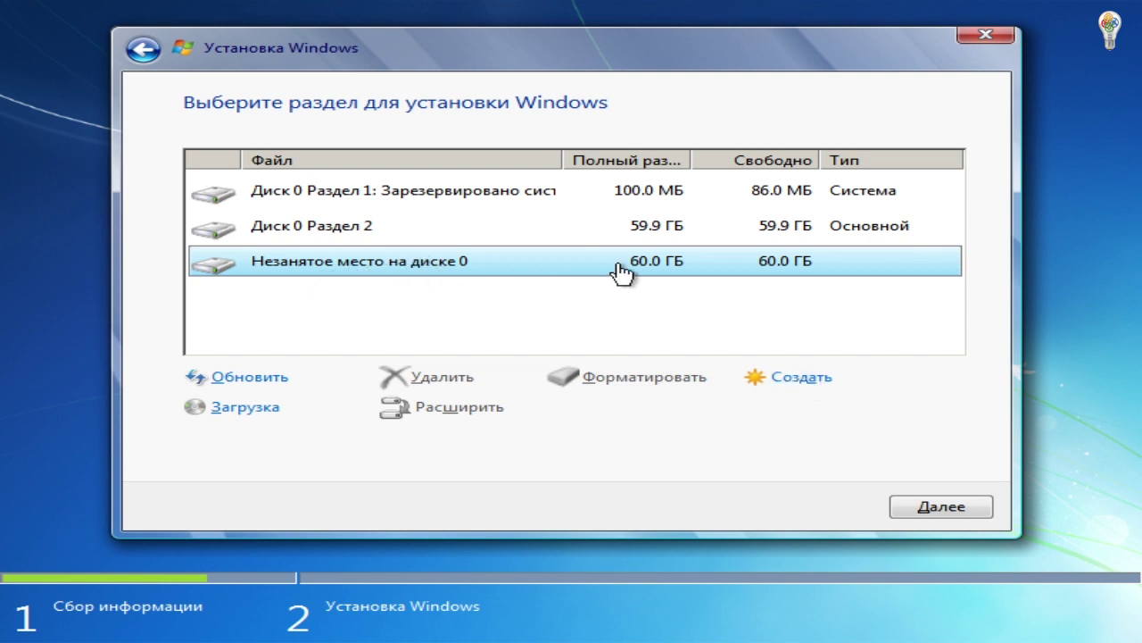
click(799, 378)
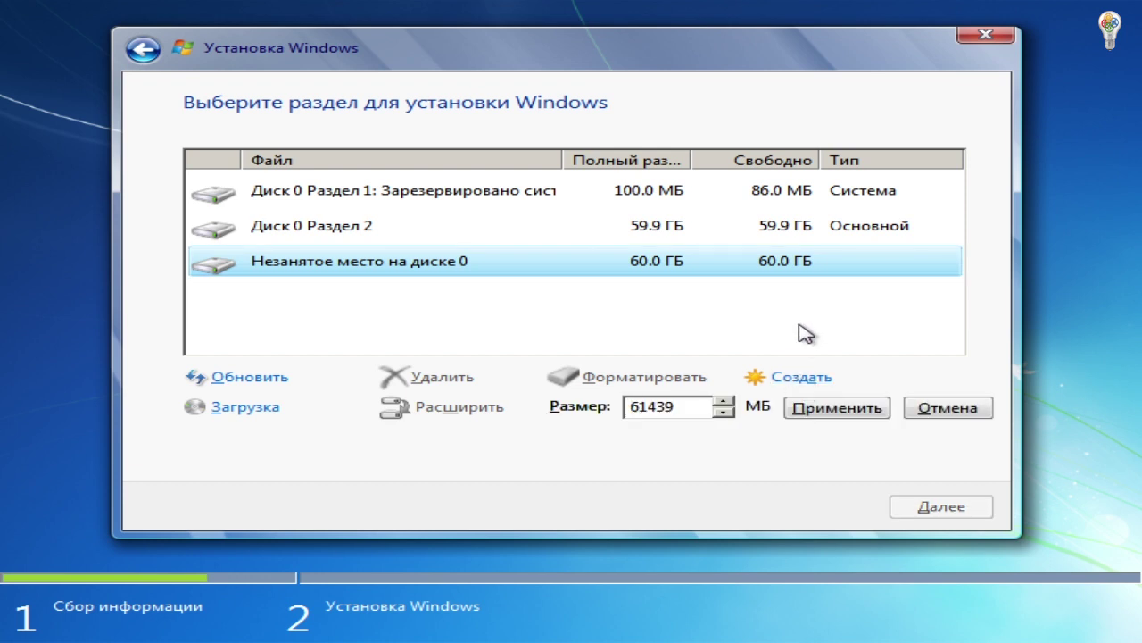
click(839, 410)
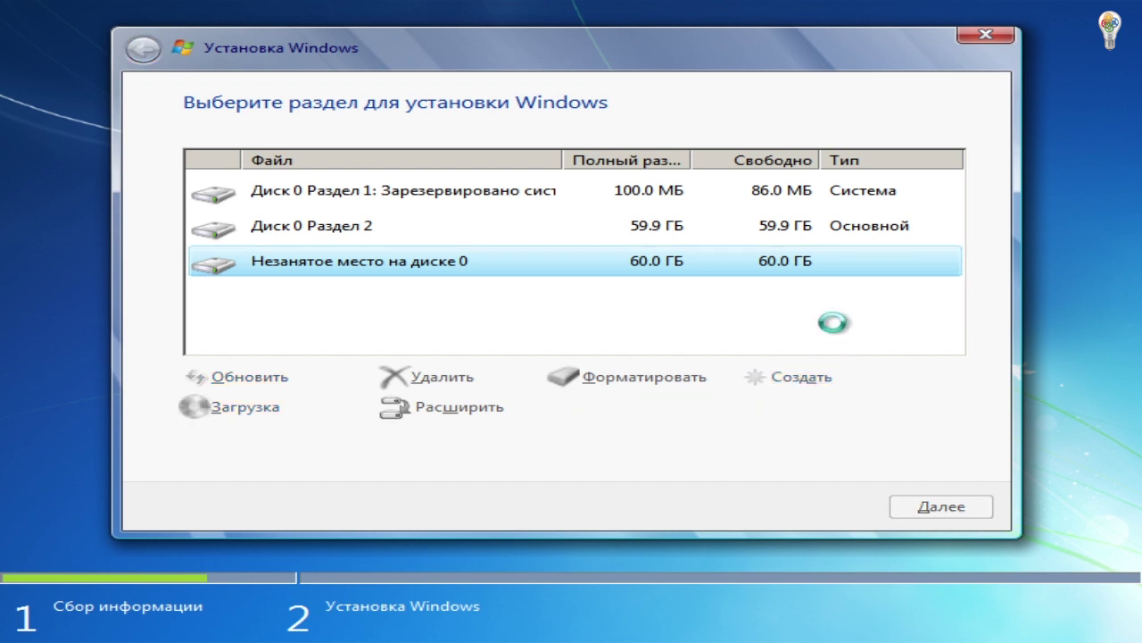
click(335, 234)
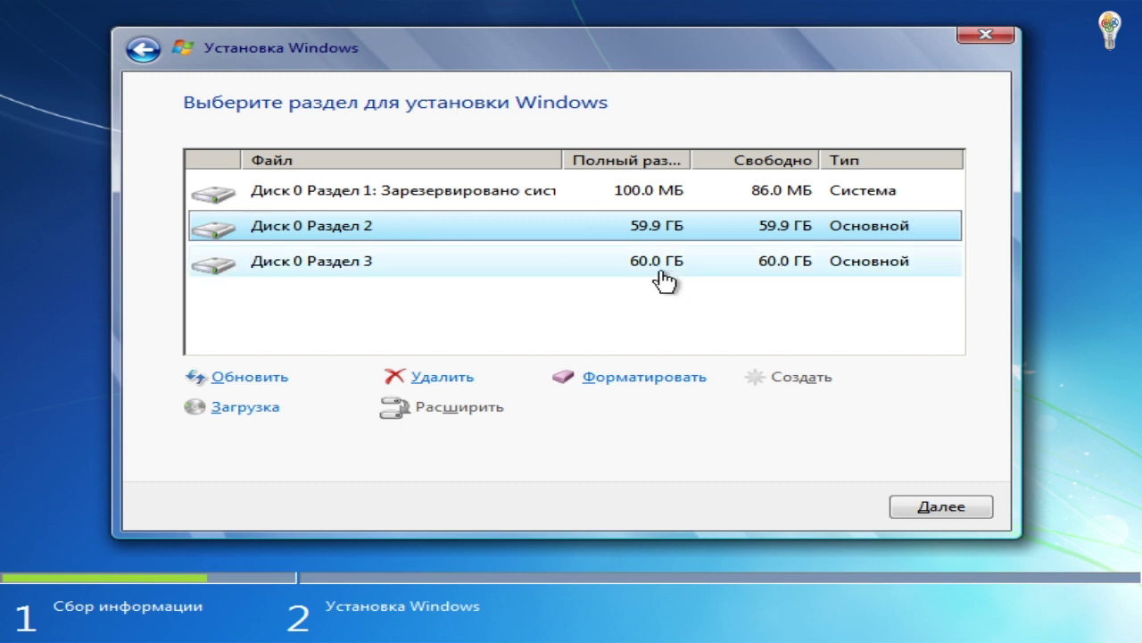
Format Диск 0 Раздел 2, accepting the loss of its data, and proceed with installing Windows on it
click(637, 376)
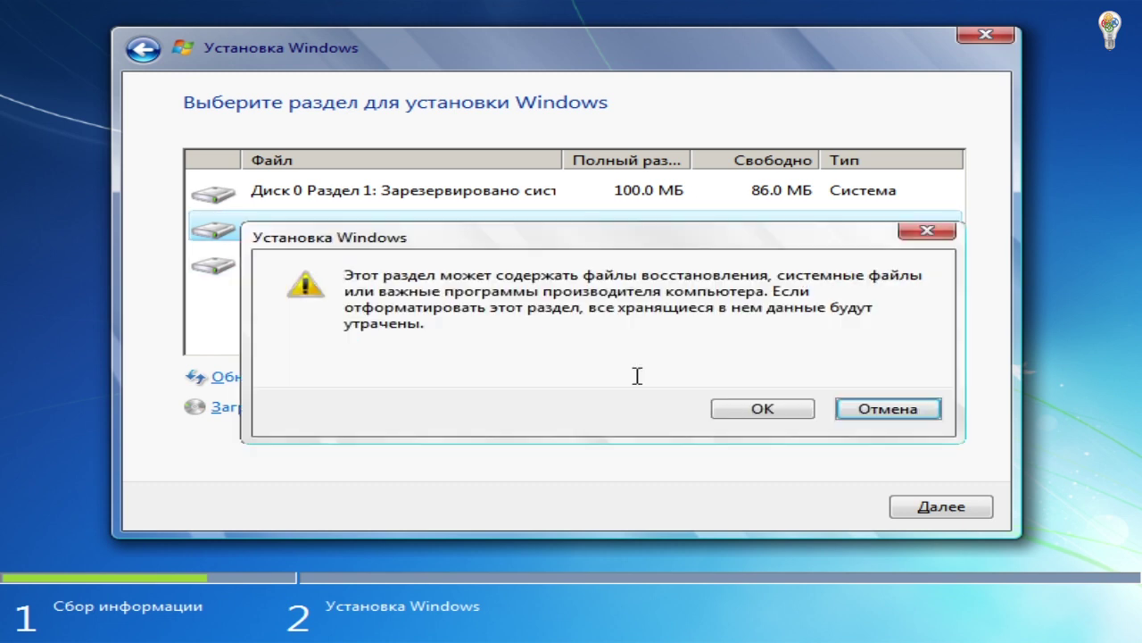
click(755, 409)
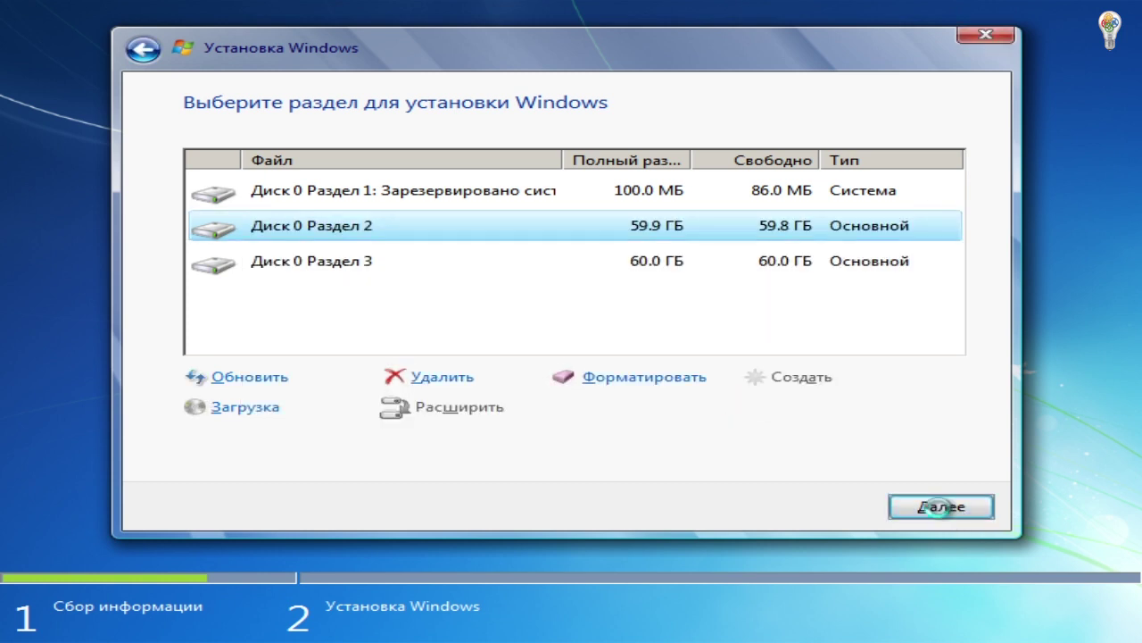
click(935, 507)
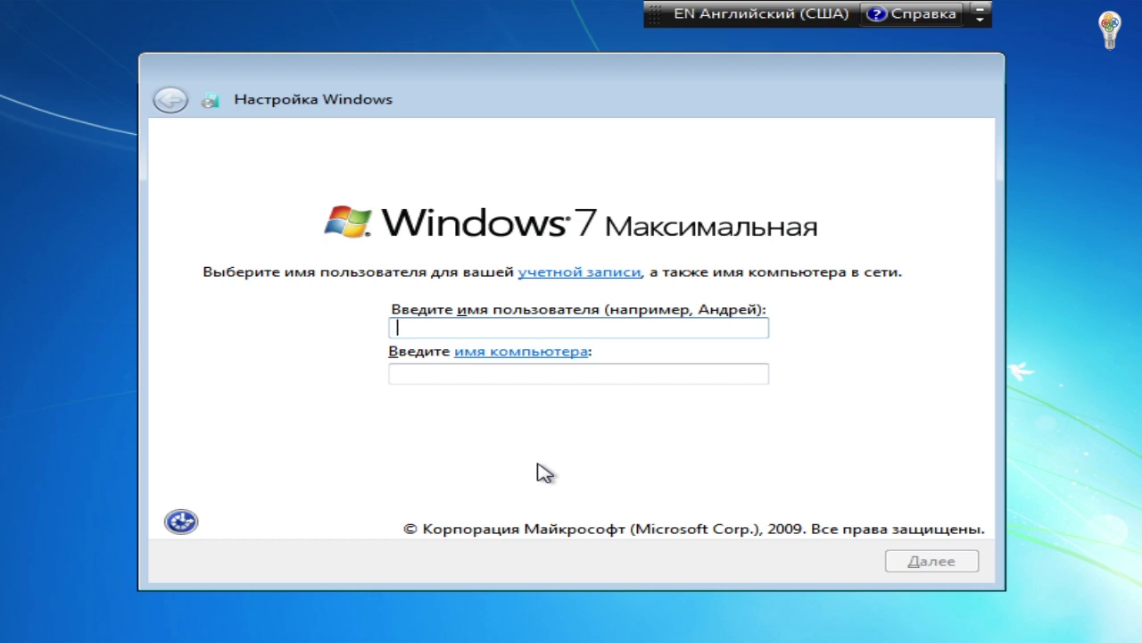
Set the account's user name to MyName and the computer name to PC in the Windows setup
text(MyName)
key(Tab)
text(PC)
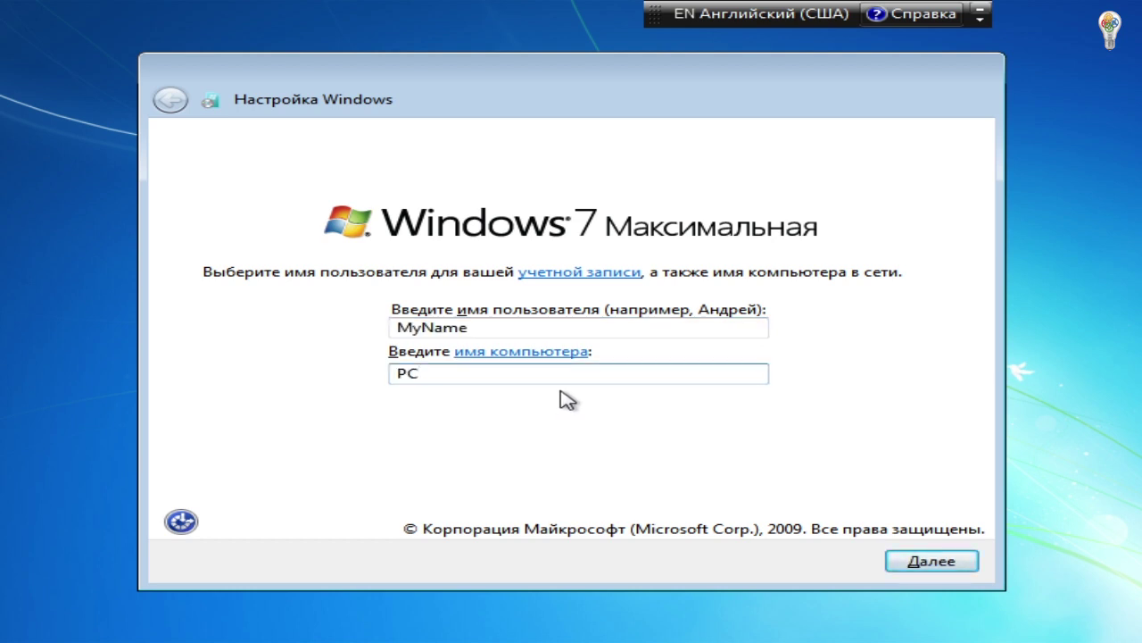
click(943, 561)
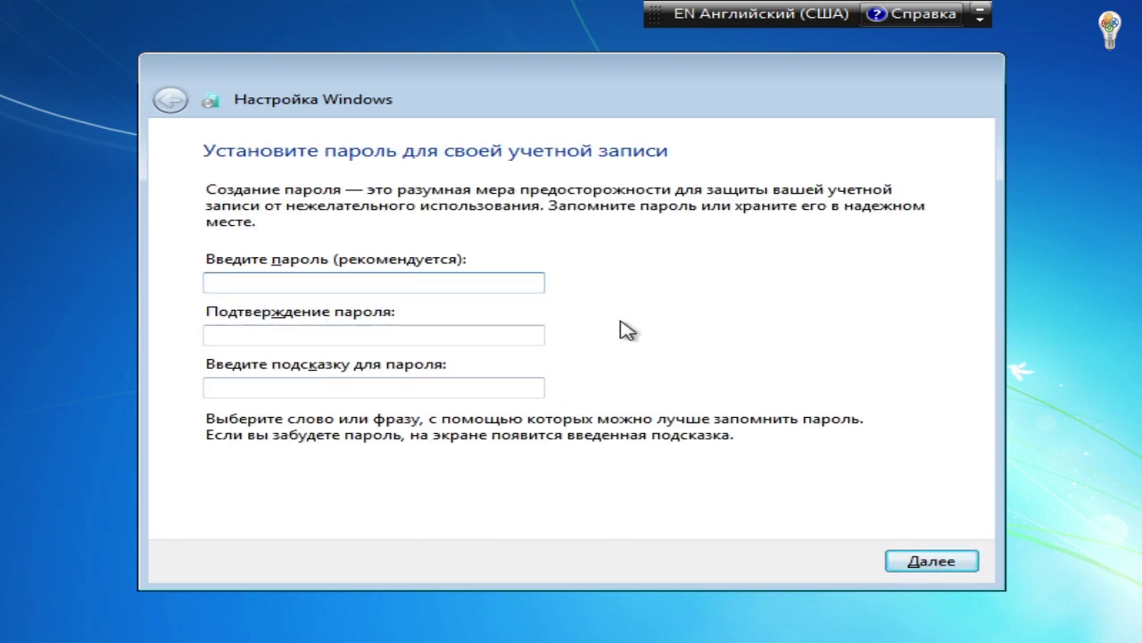
Leave the account password blank, turn off automatic Windows activation and skip entering the product key
click(928, 562)
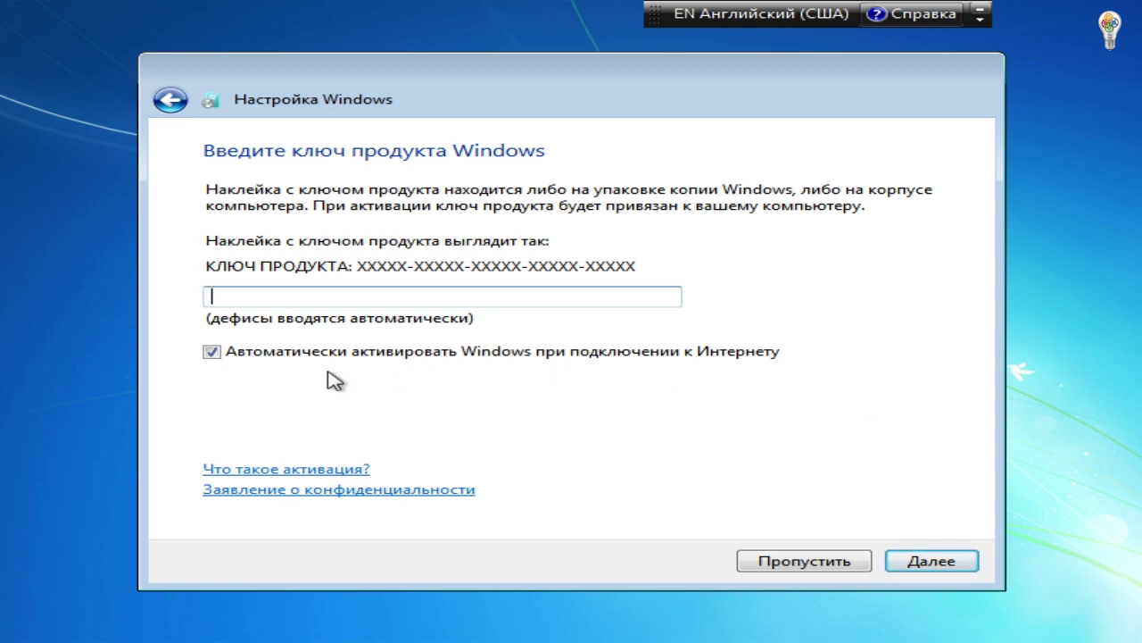
click(250, 351)
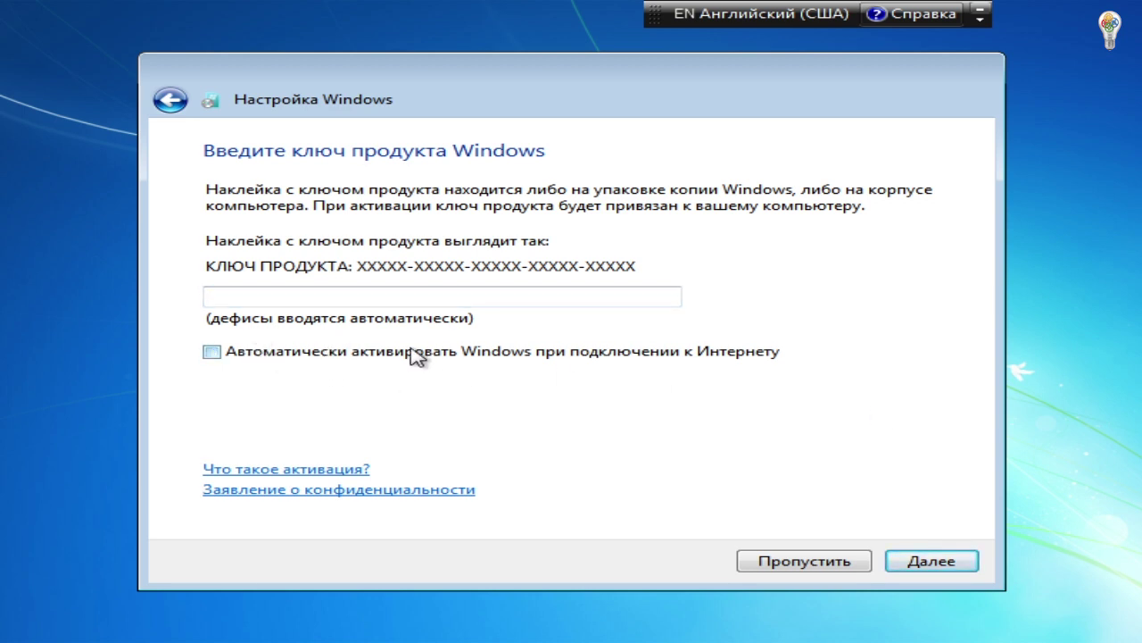
click(803, 564)
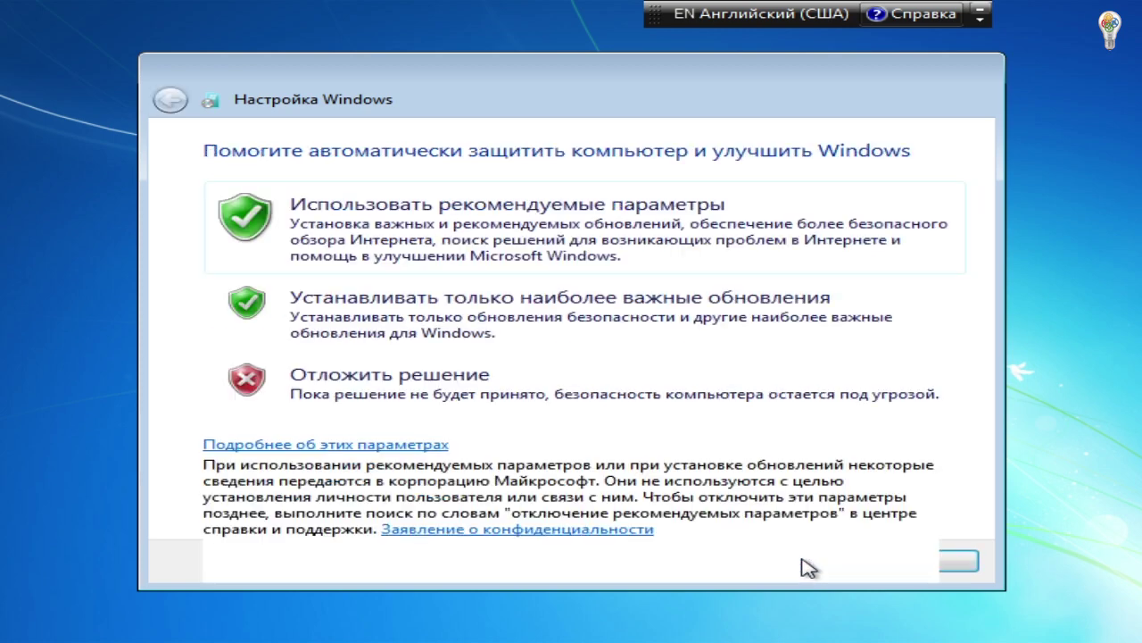
Finish the Windows setup with the recommended protection settings, the preset date and time, and Домашняя сеть as the network location
click(425, 212)
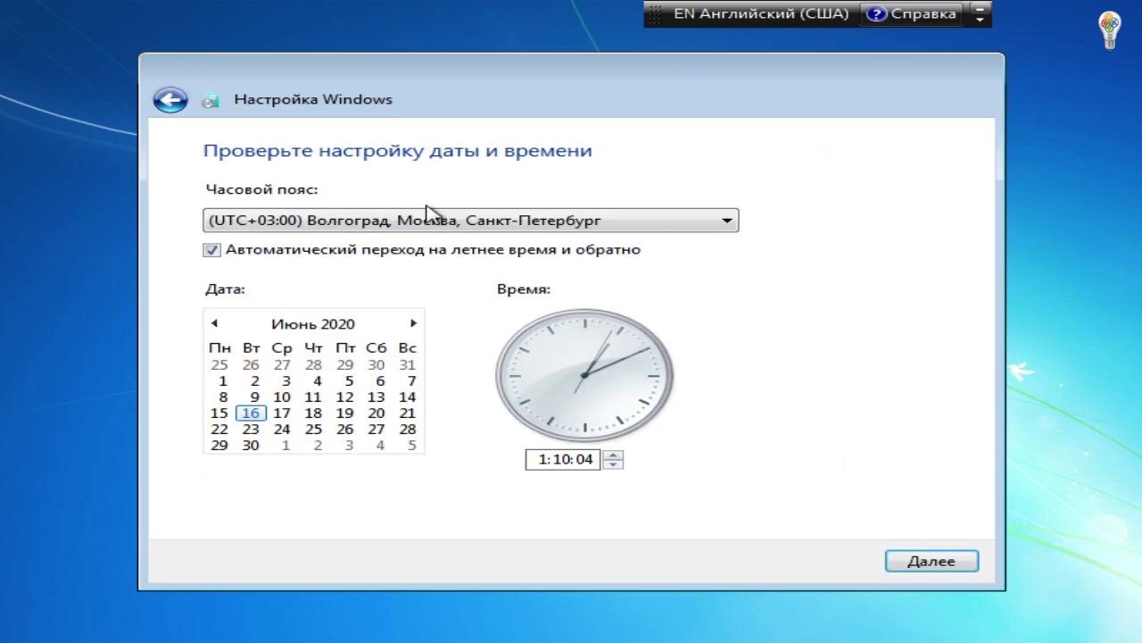
click(937, 563)
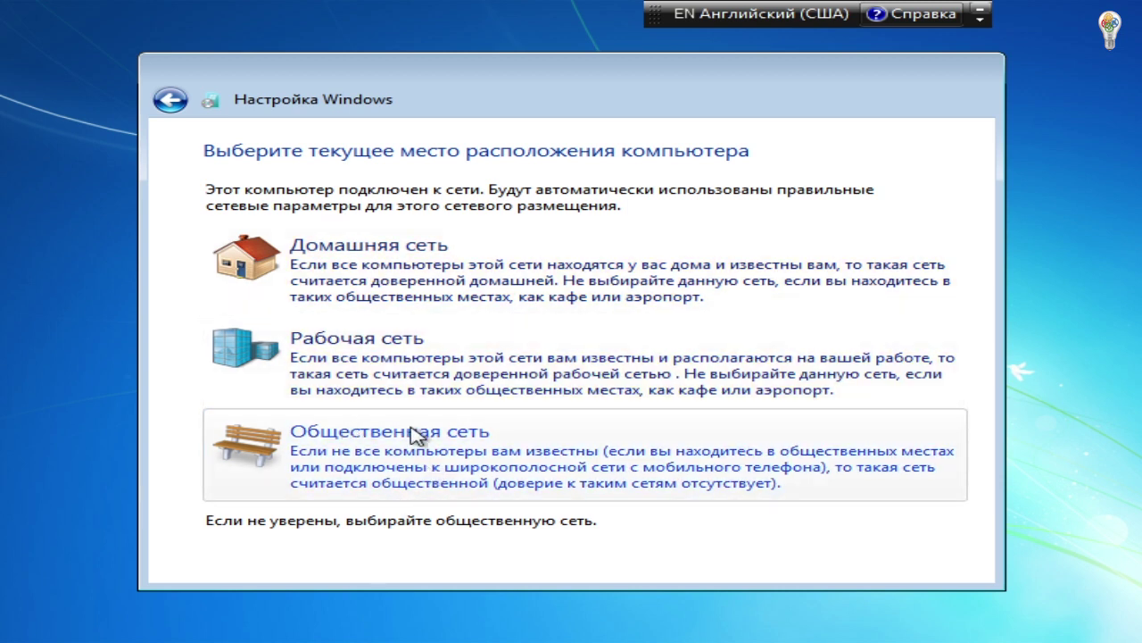
click(372, 252)
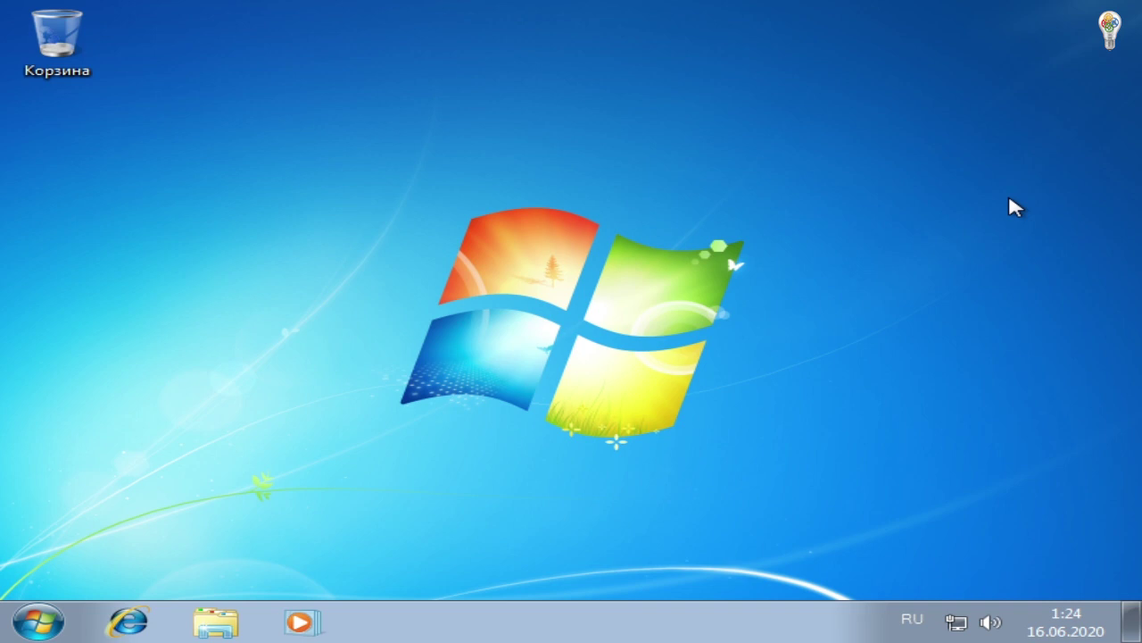
Display the Компьютер icon on the desktop
click(36, 620)
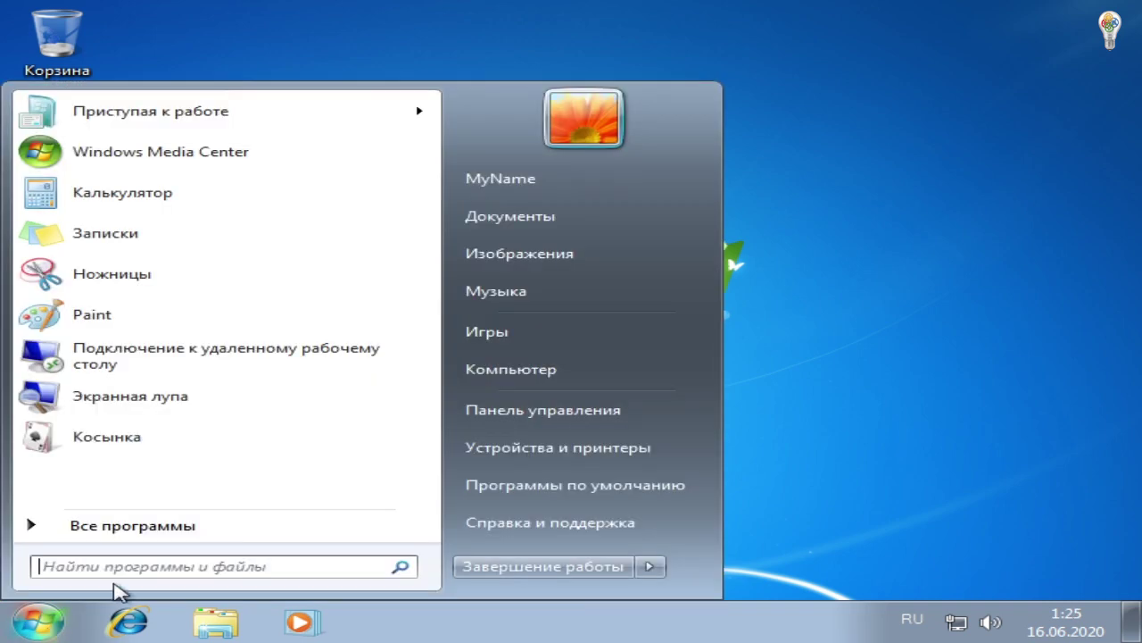
right_click(592, 379)
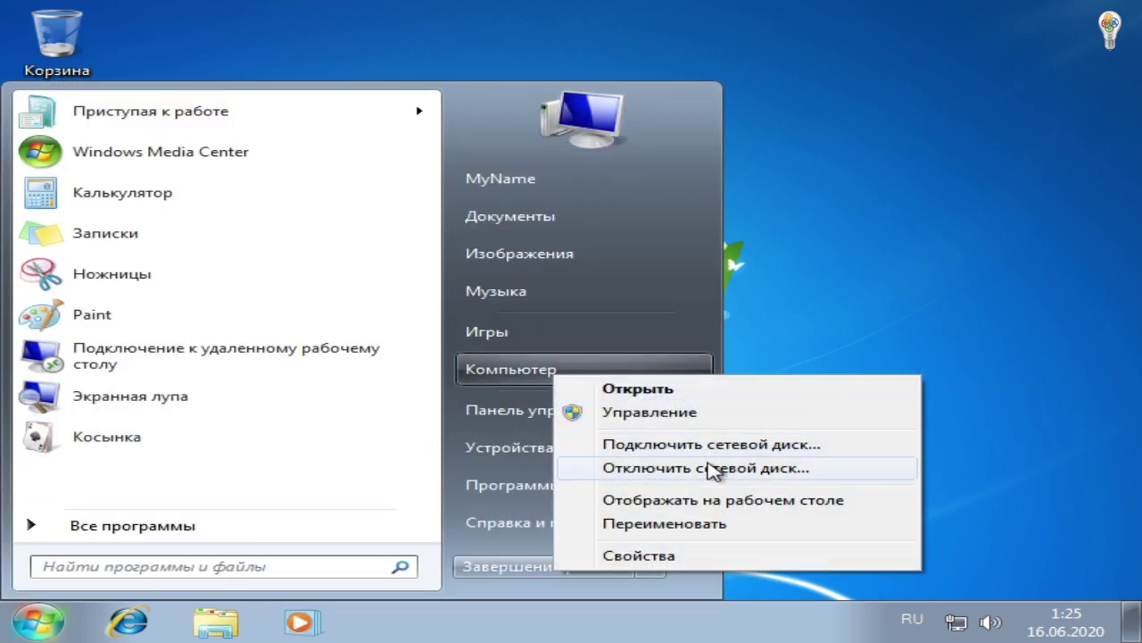
click(685, 500)
click(910, 343)
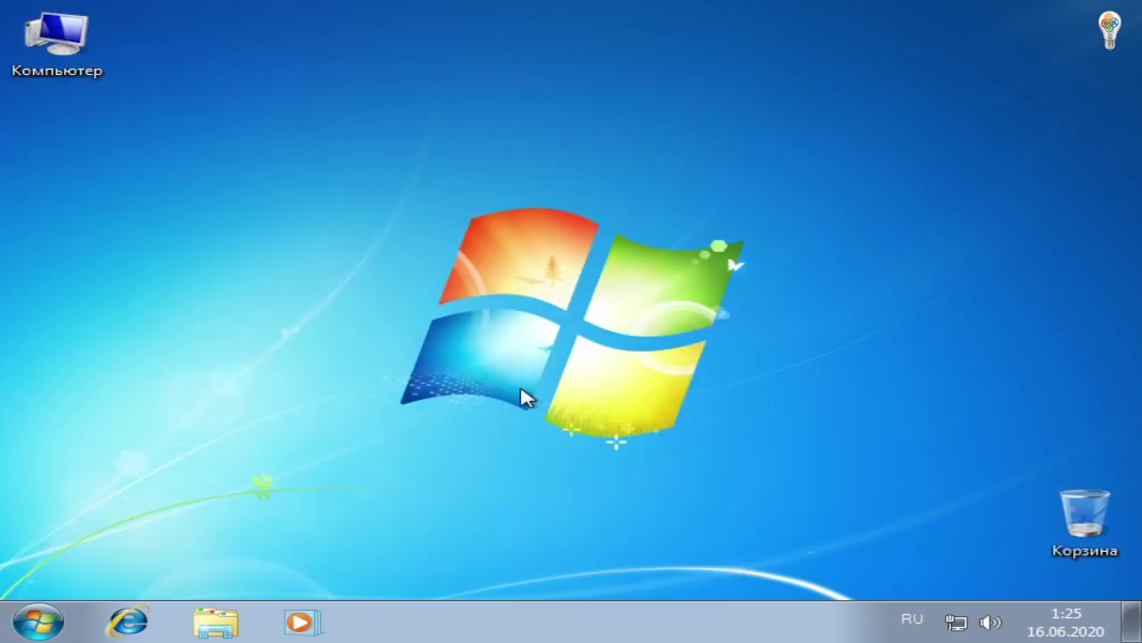
Set the screen resolution to 1152 × 864 and save the display settings
right_click(362, 217)
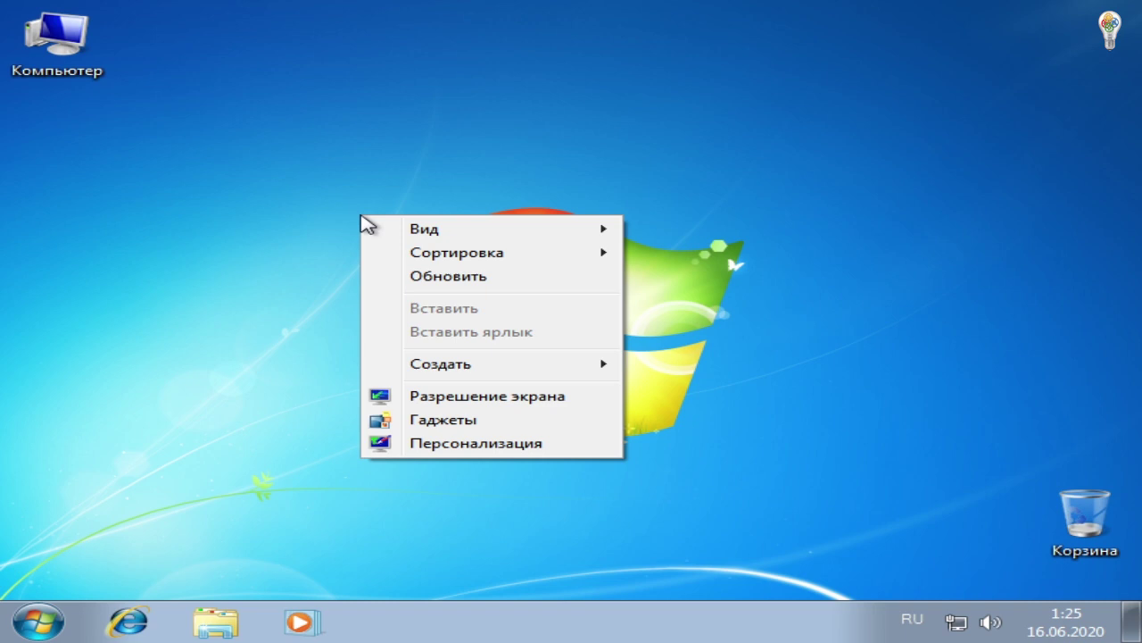
click(513, 397)
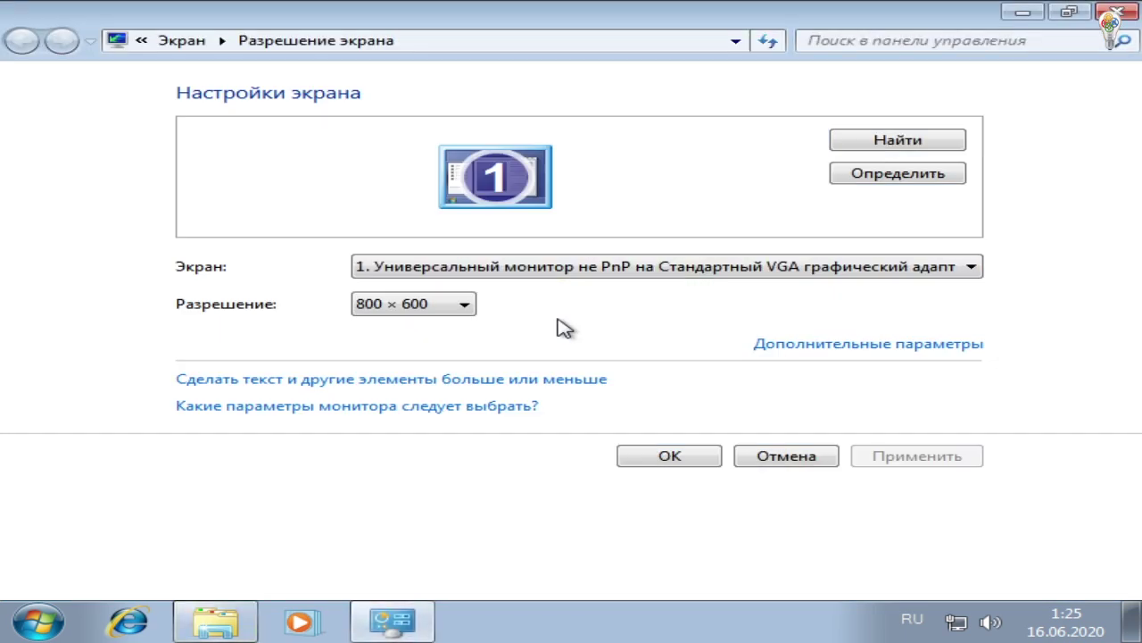
click(437, 308)
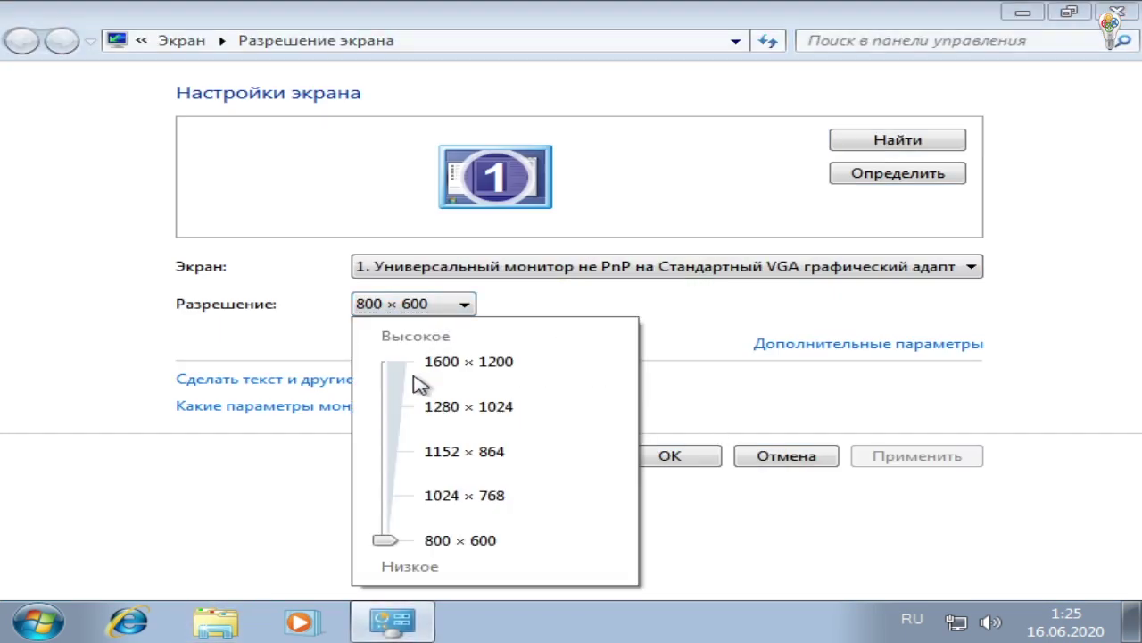
click(397, 500)
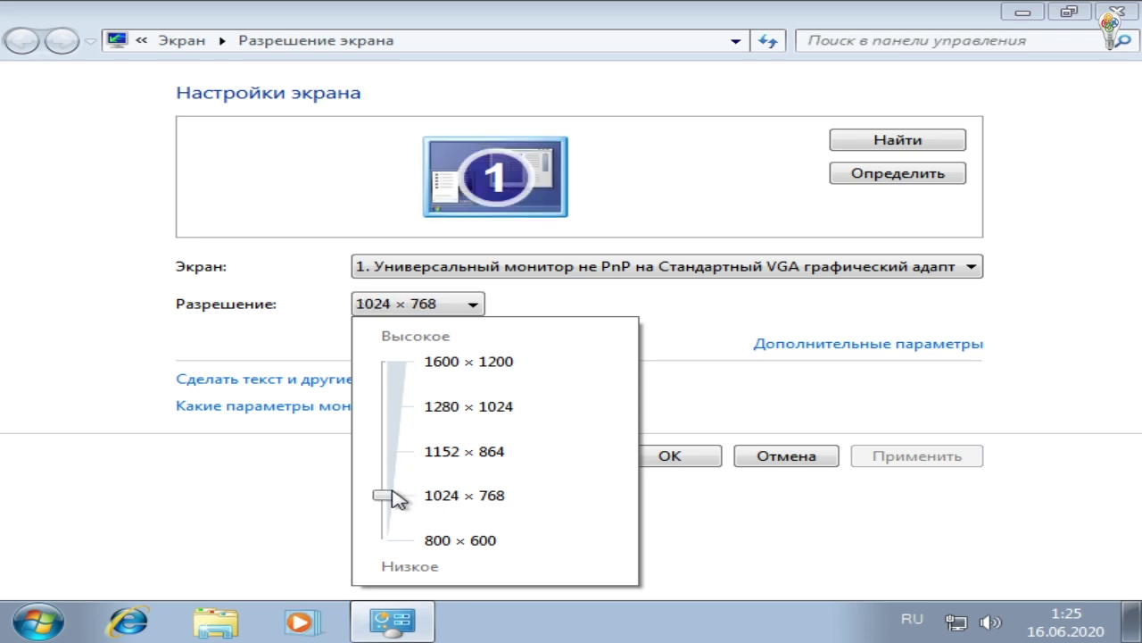
click(392, 453)
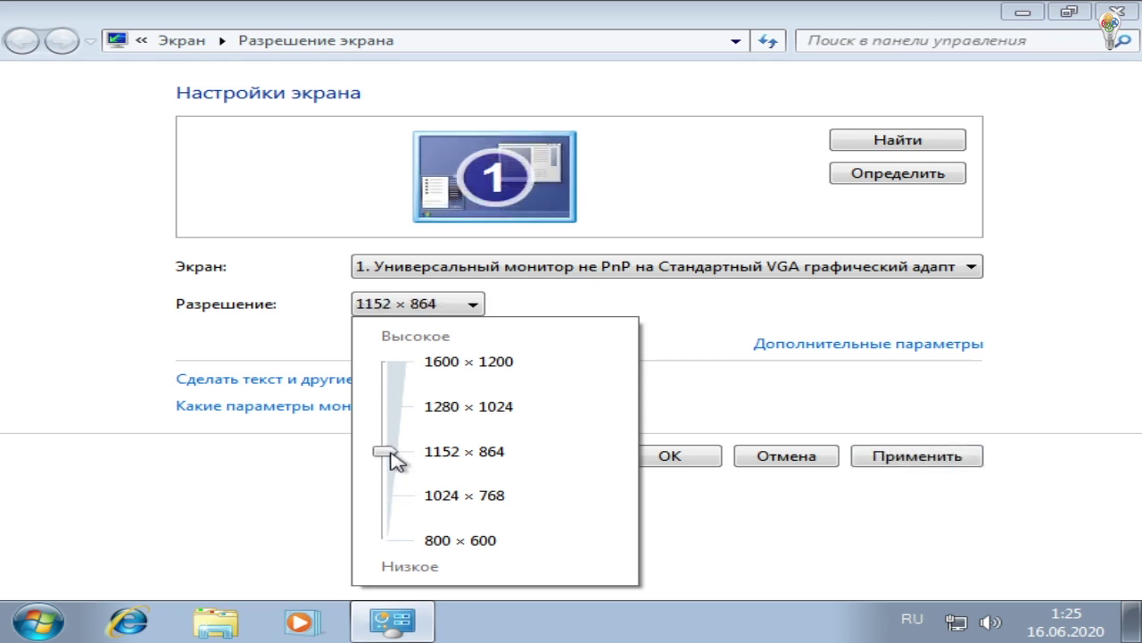
click(670, 456)
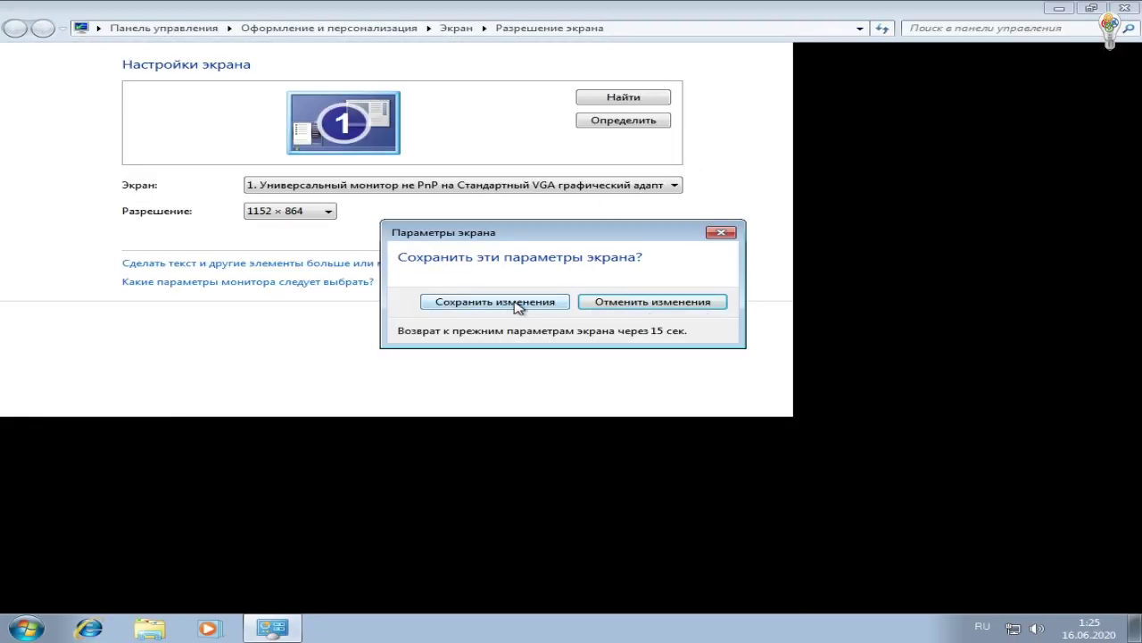
click(526, 309)
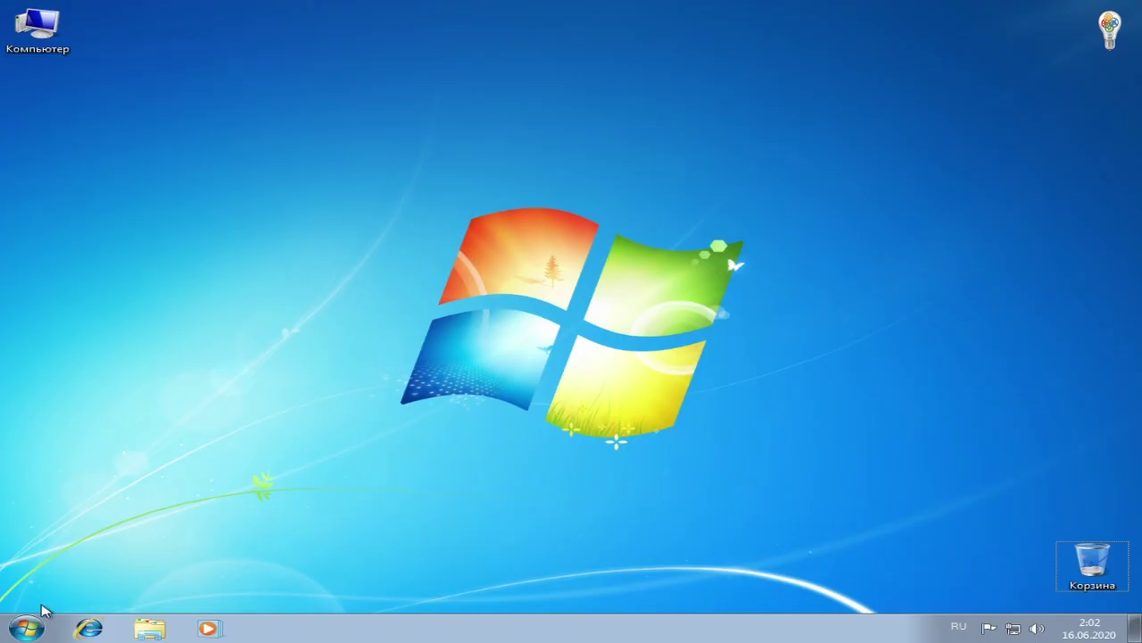
Switch the Control Panel to the Крупные значки view and open Службы from Администрирование
click(26, 628)
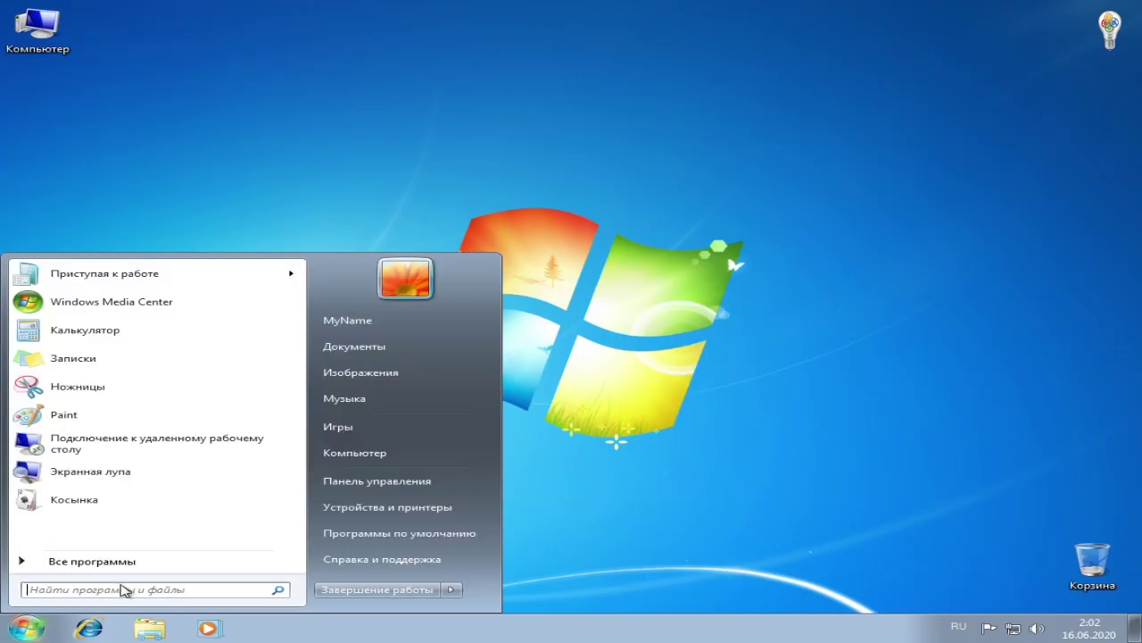
click(415, 480)
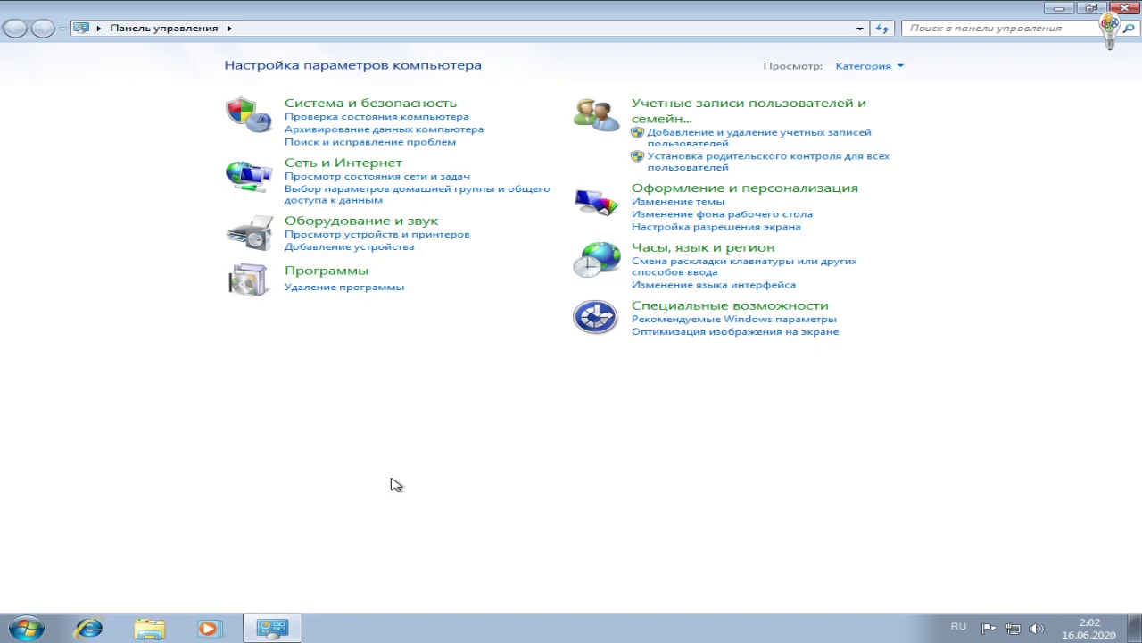
click(873, 67)
click(864, 110)
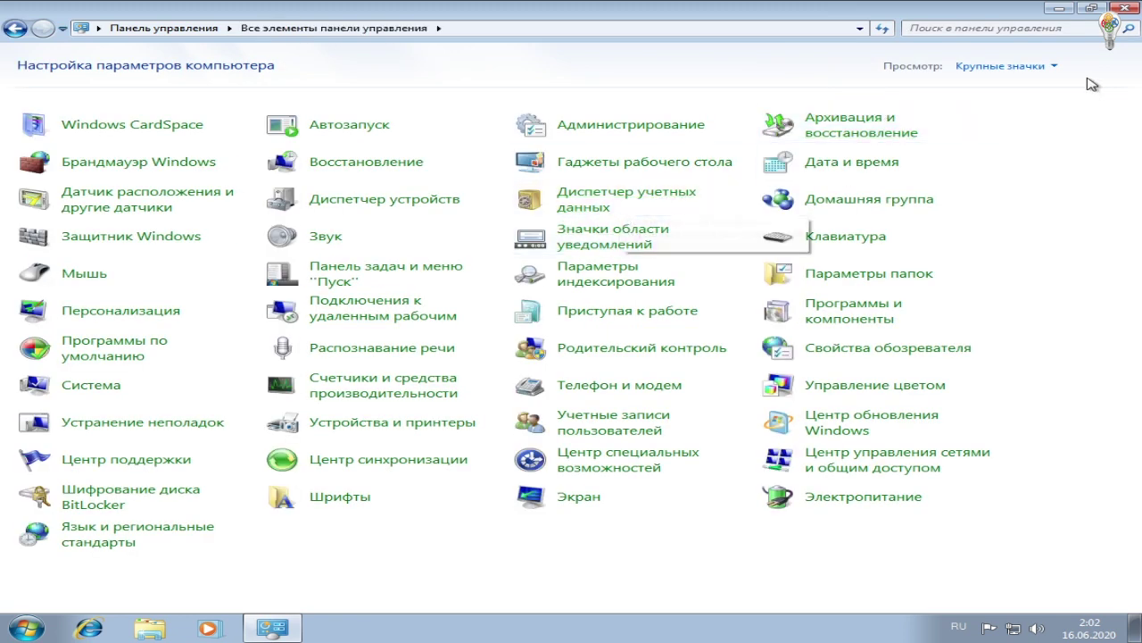
click(613, 130)
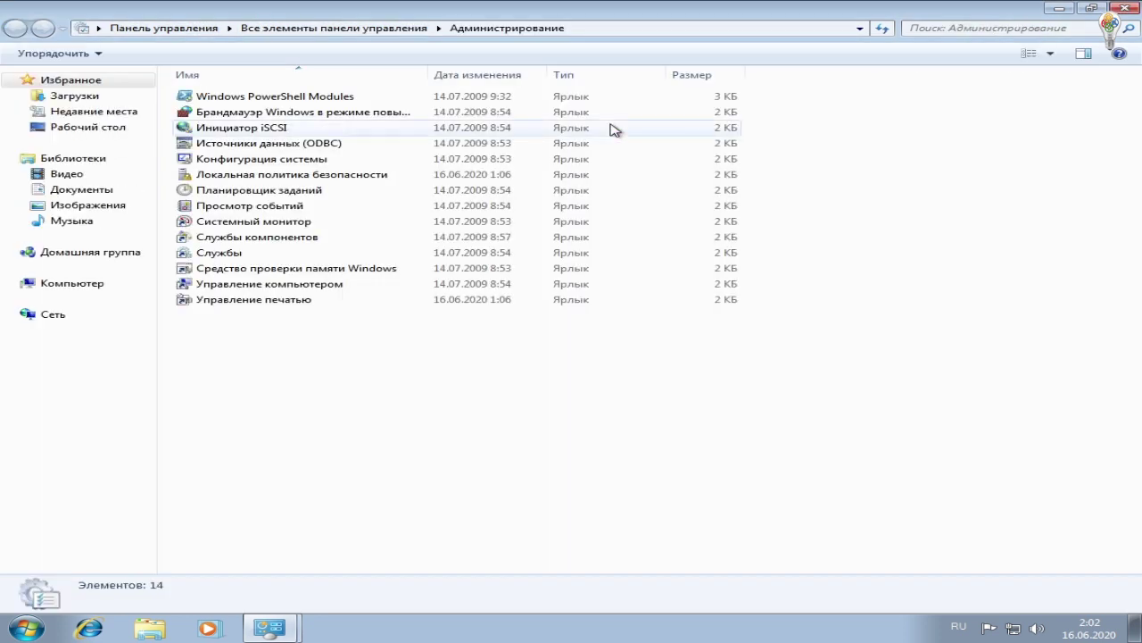
click(210, 255)
double_click(210, 253)
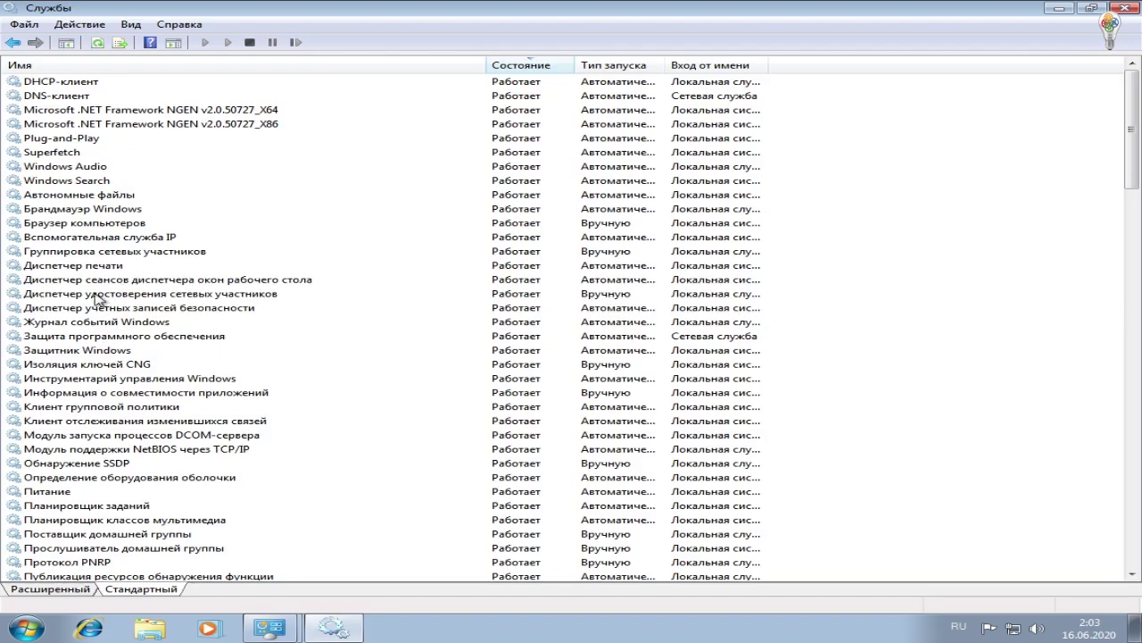
Set the Windows Search service's startup type to Отключена, stop the service and apply the change
double_click(72, 183)
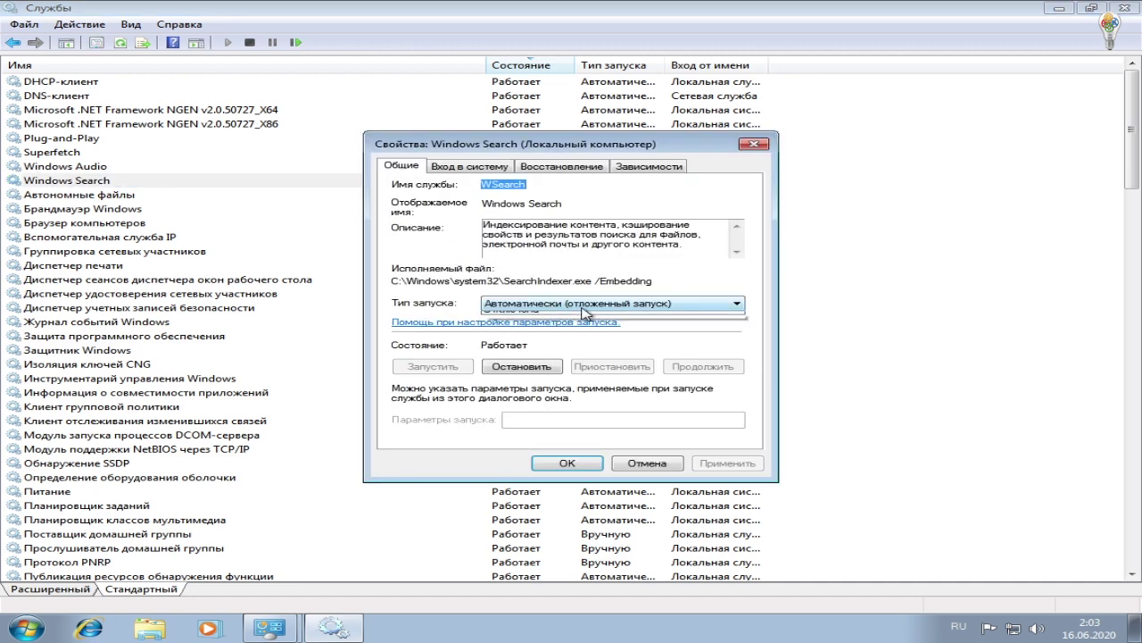
click(558, 306)
click(527, 345)
click(521, 366)
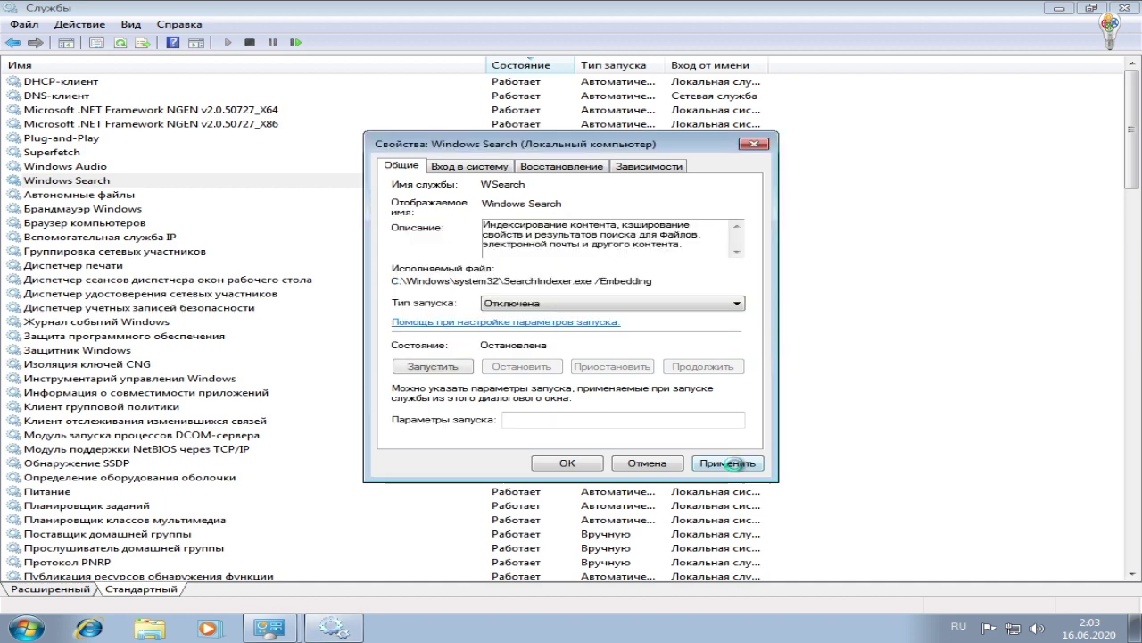
click(727, 463)
click(555, 464)
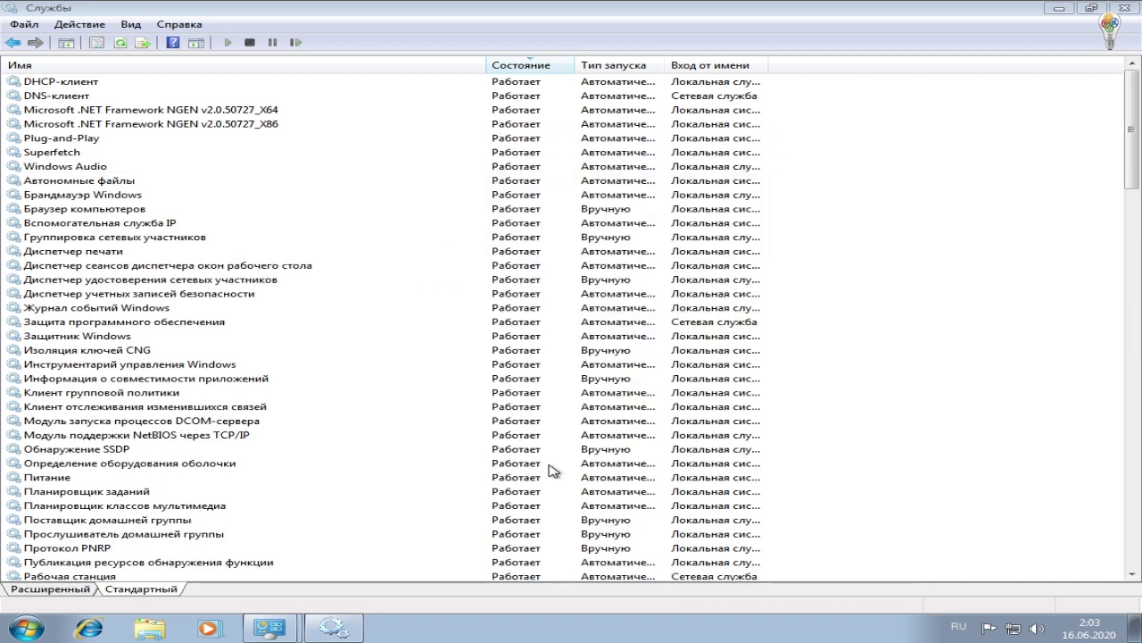
Stop the Вспомогательная служба IP service and apply Отключена as its startup type
double_click(138, 224)
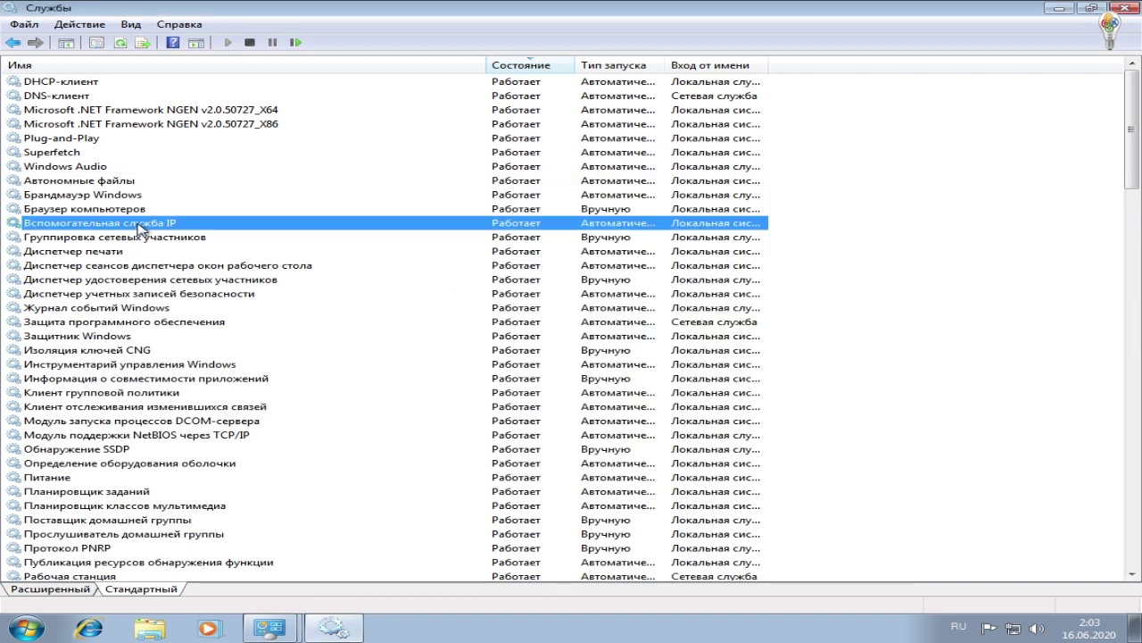
click(591, 305)
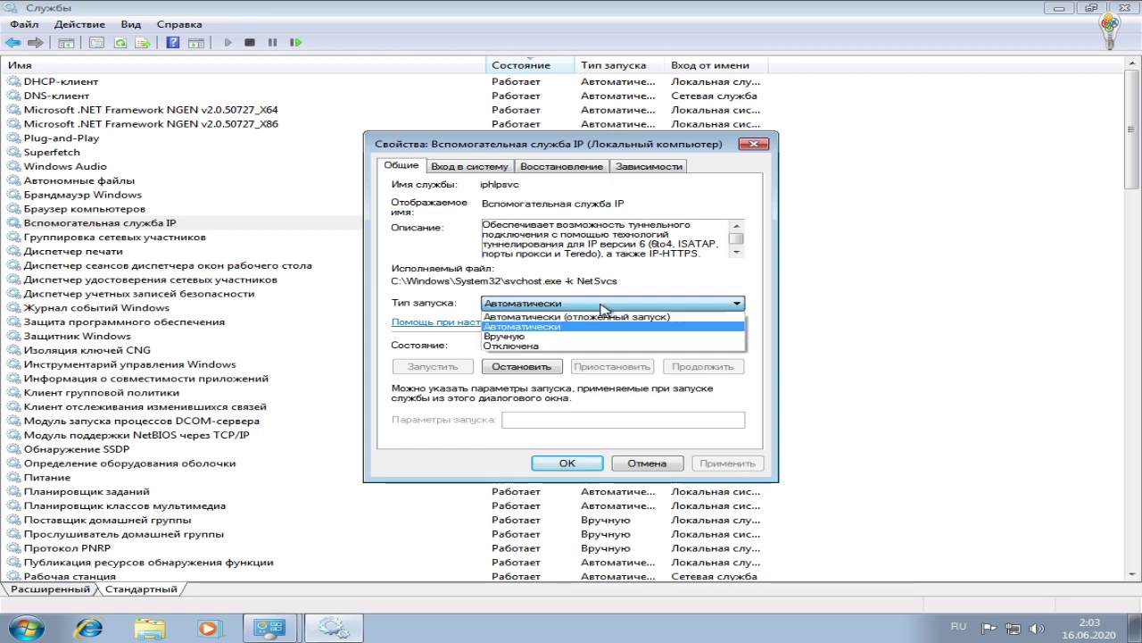
click(518, 350)
click(522, 367)
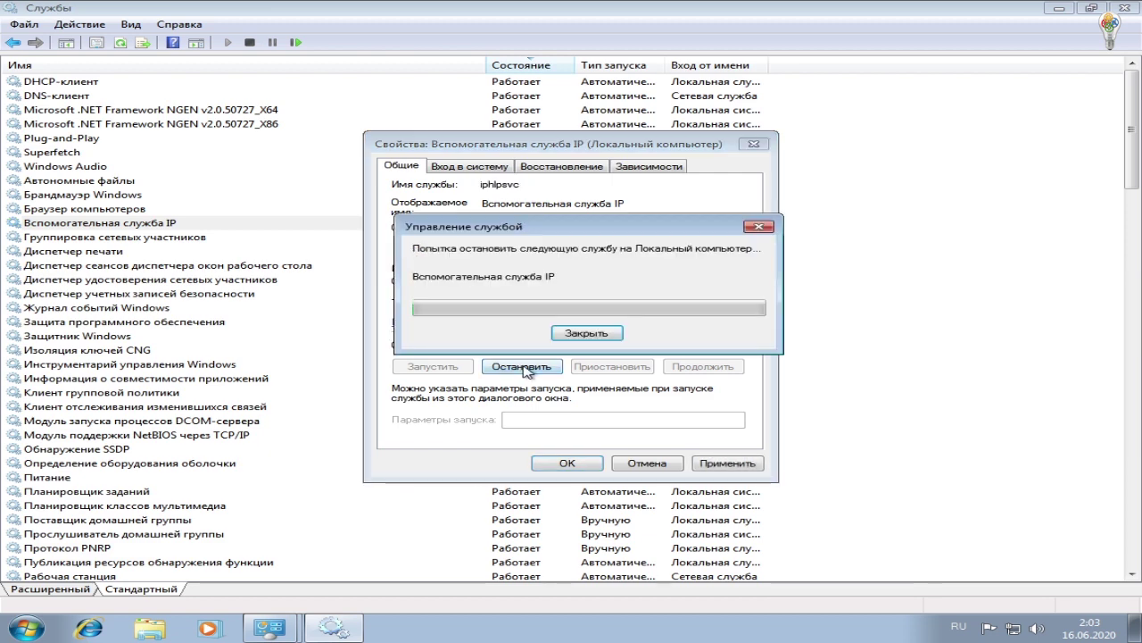
click(725, 464)
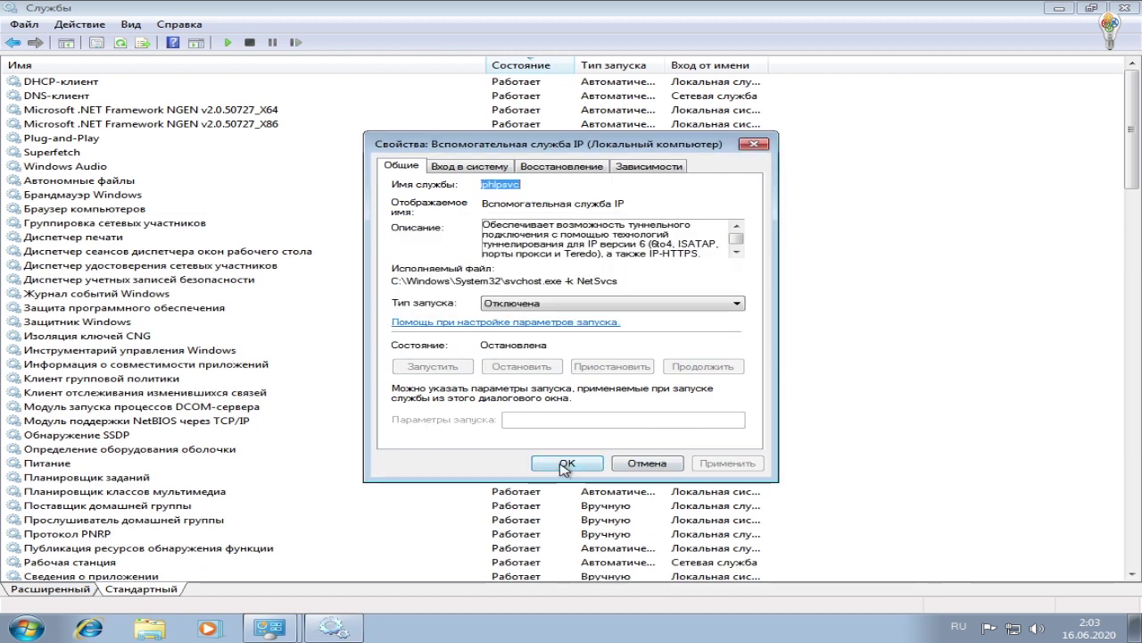
click(566, 463)
Set the Superfetch service's startup type to Отключена, stop the service and save its properties
double_click(76, 152)
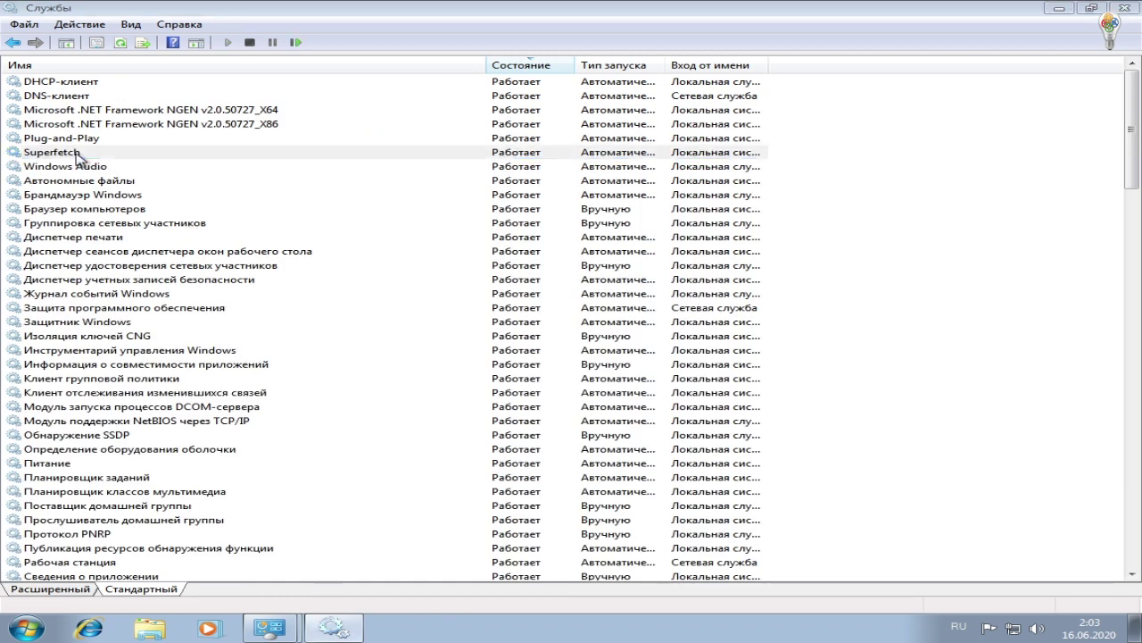
click(600, 306)
click(528, 347)
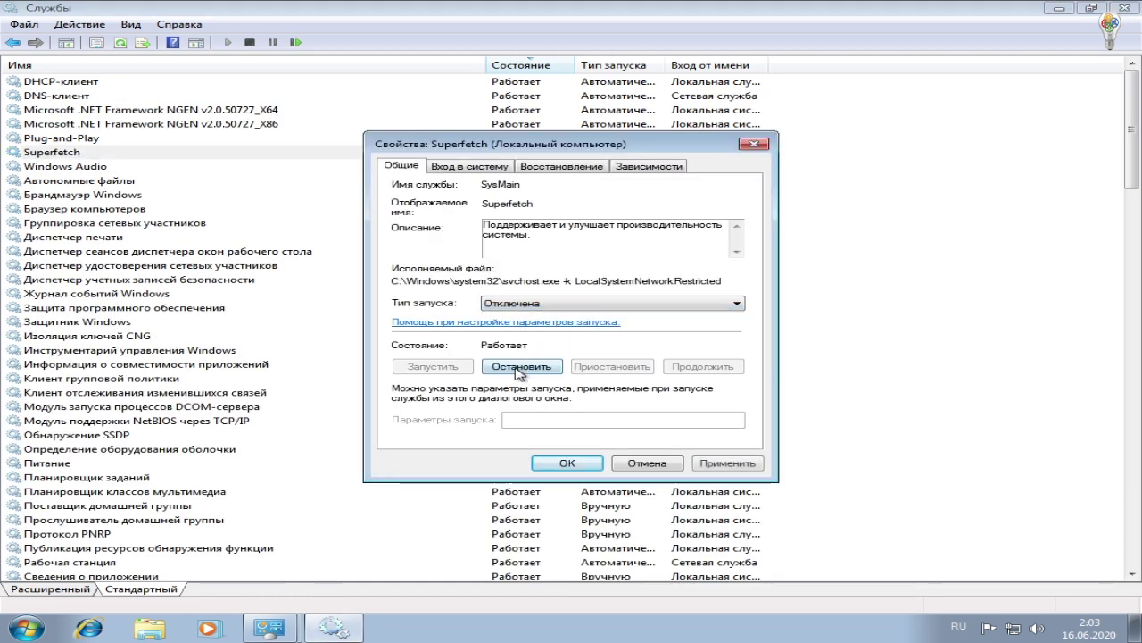
click(518, 366)
click(566, 464)
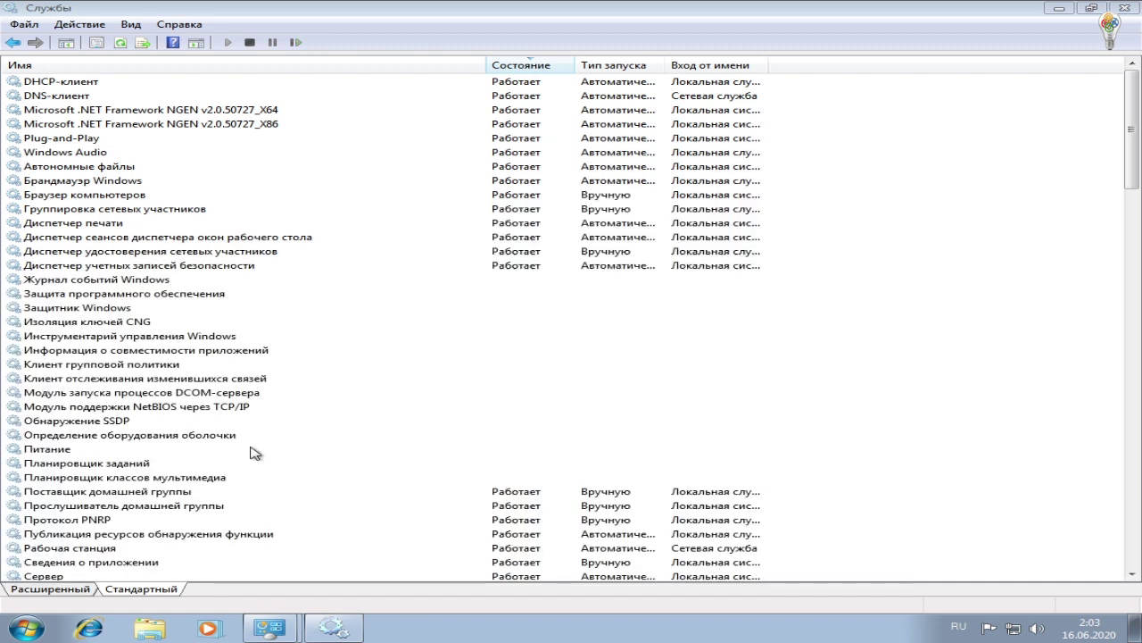
Set the Обнаружение SSDP service's startup type to Отключена, stop it together with its dependent service and save its properties
double_click(76, 421)
click(565, 305)
click(565, 305)
click(565, 305)
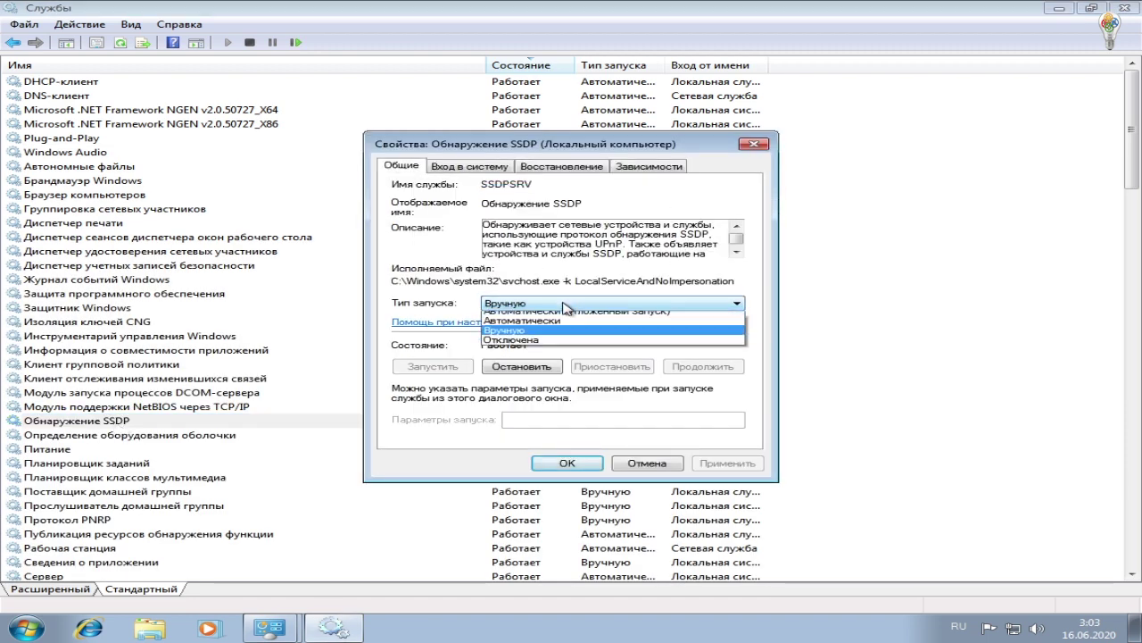
click(535, 347)
click(525, 366)
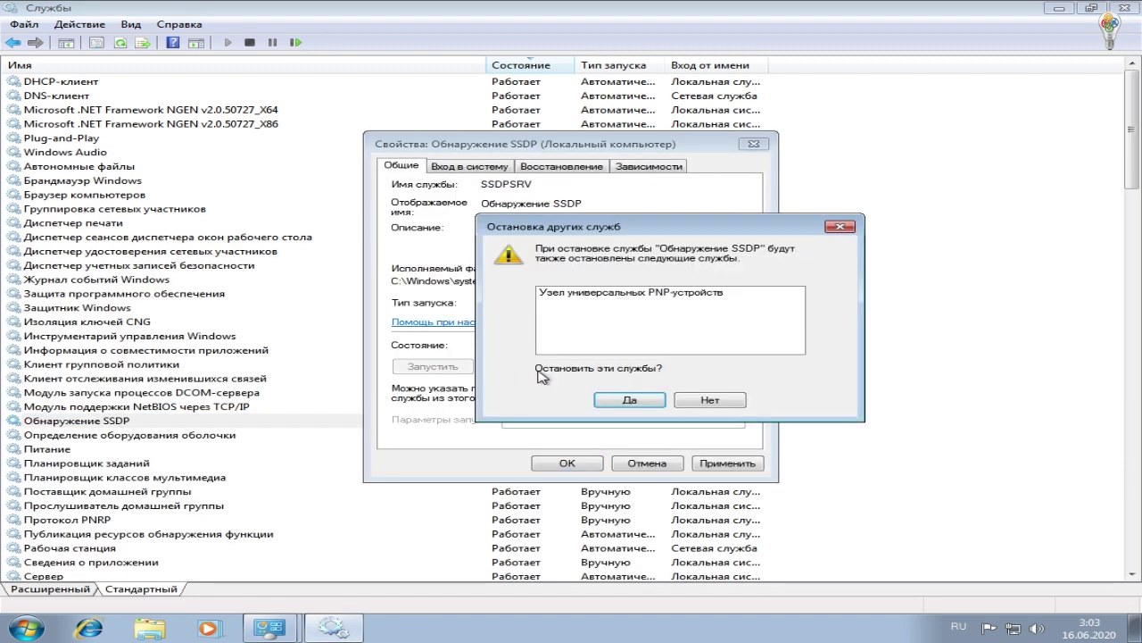
click(637, 402)
click(566, 462)
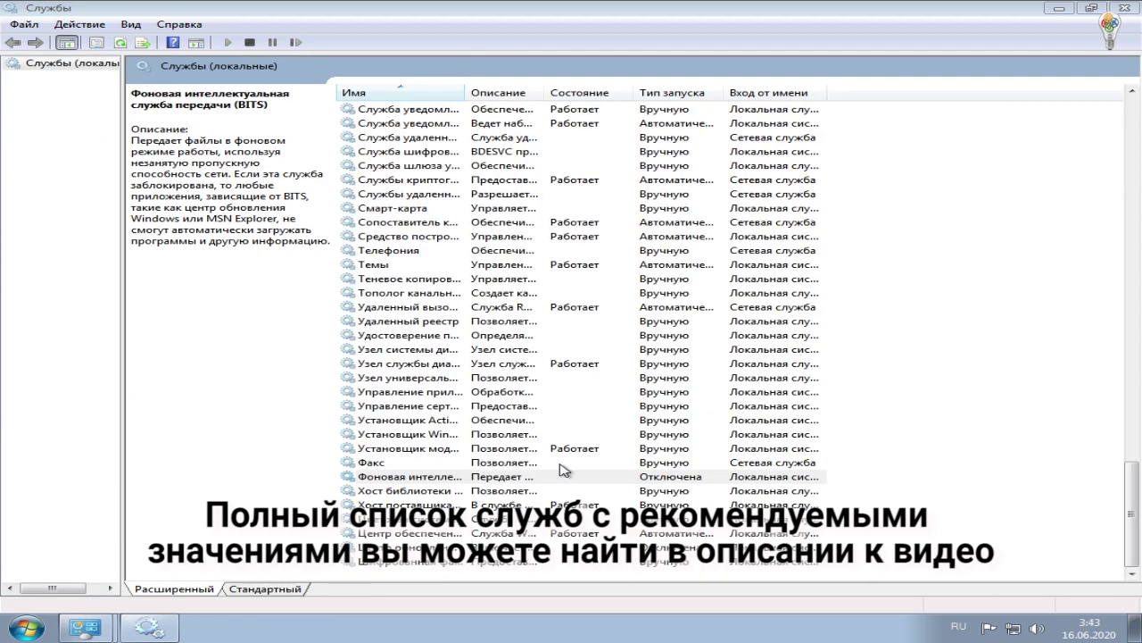
Open the properties of the Удаленный реестр service and apply Отключена as its startup type
click(562, 476)
click(423, 421)
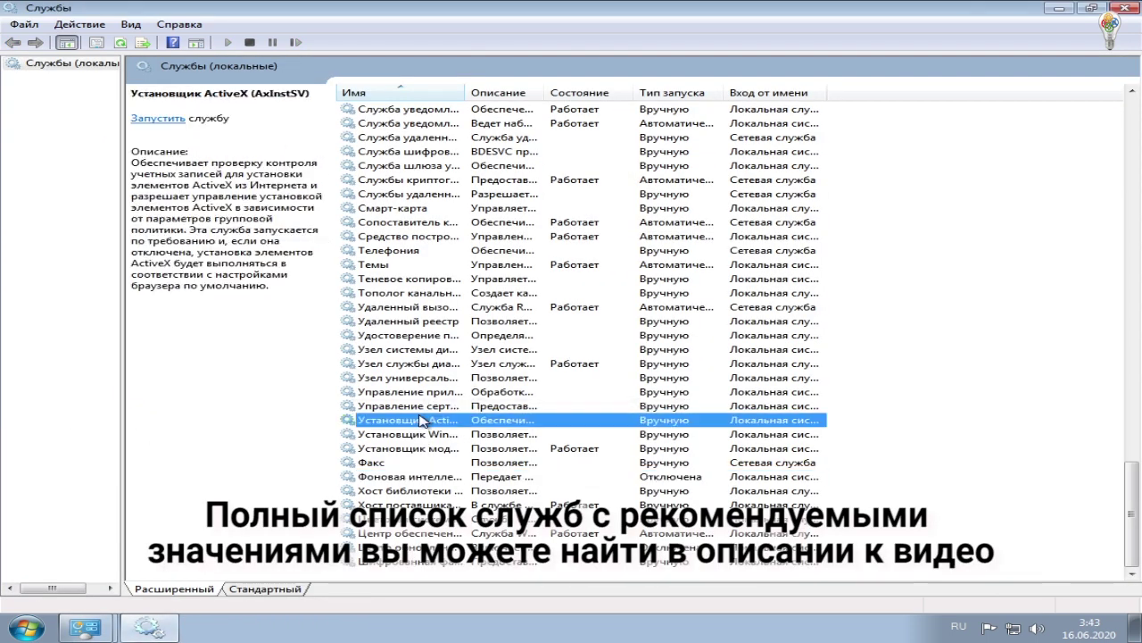
double_click(427, 321)
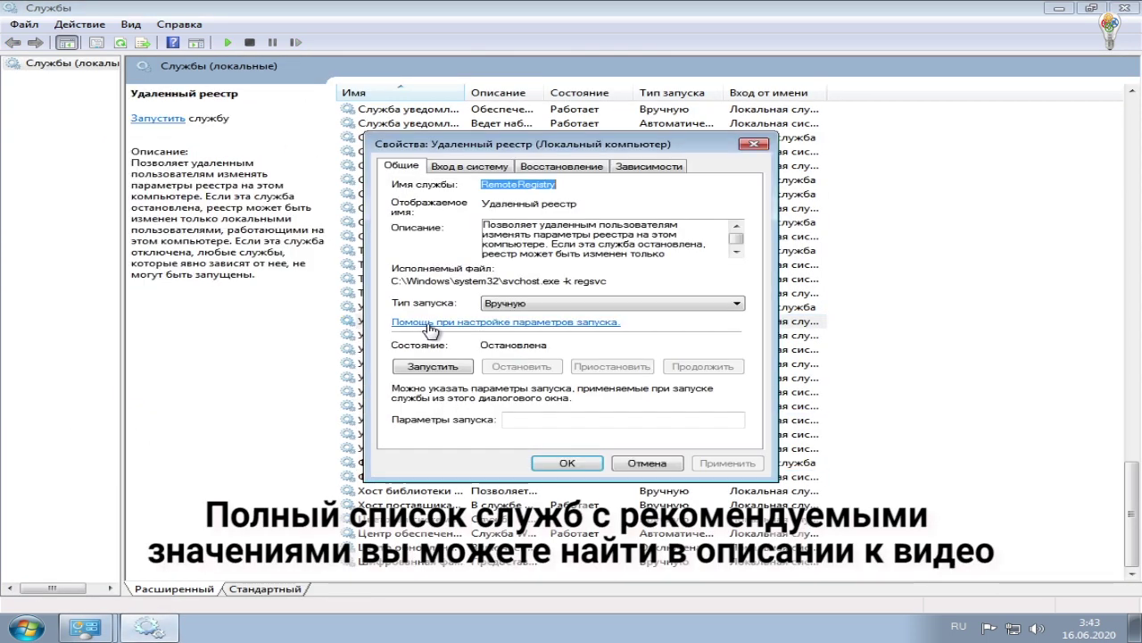
click(544, 303)
click(517, 344)
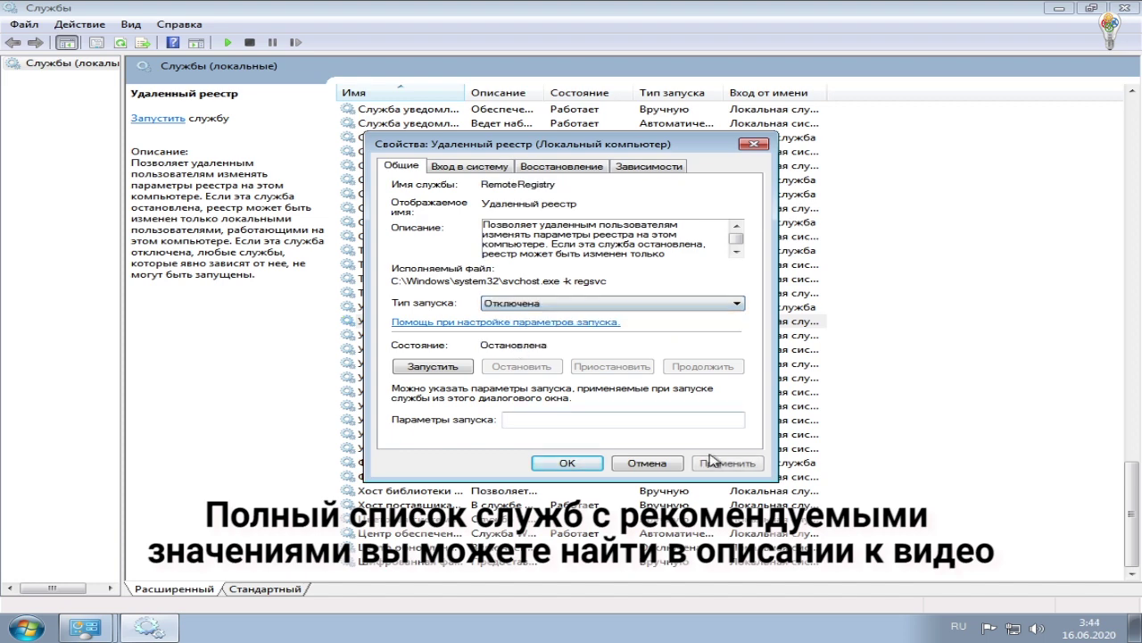
click(728, 462)
click(568, 462)
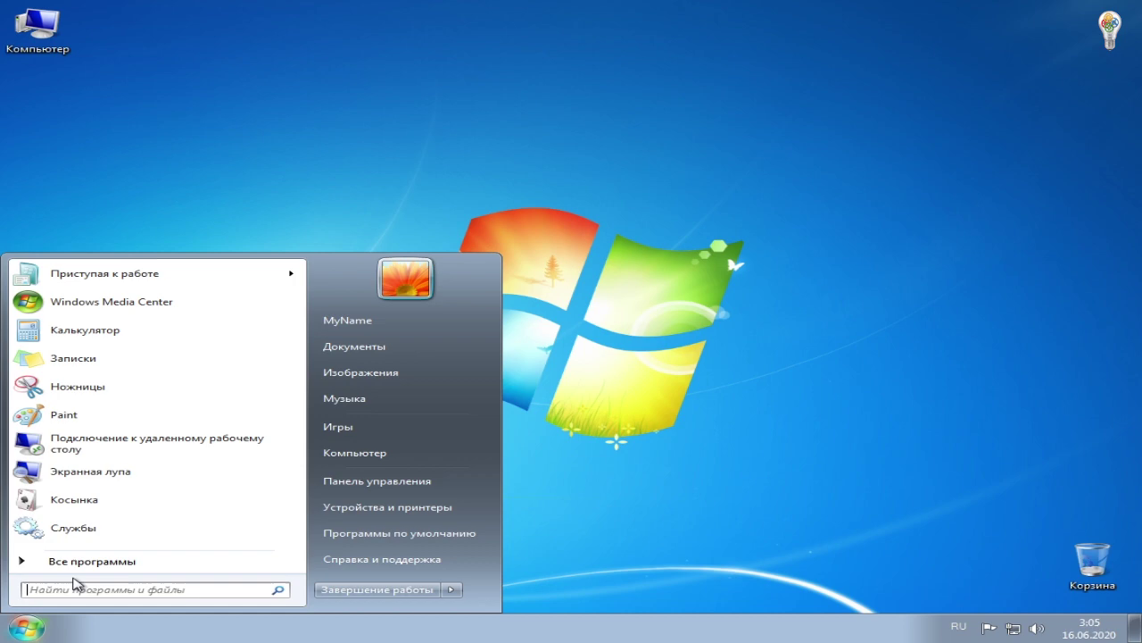
Set the User Account Control level to Никогда не уведомлять through Центр поддержки in the Control Panel, and close the window
click(385, 481)
click(127, 458)
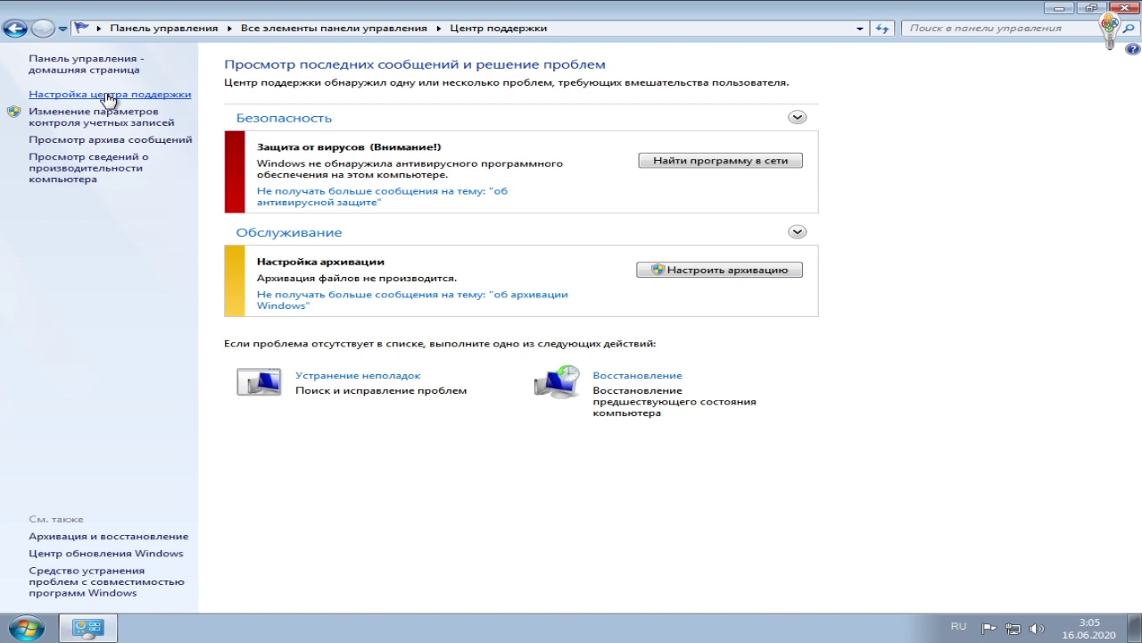
click(45, 113)
click(337, 377)
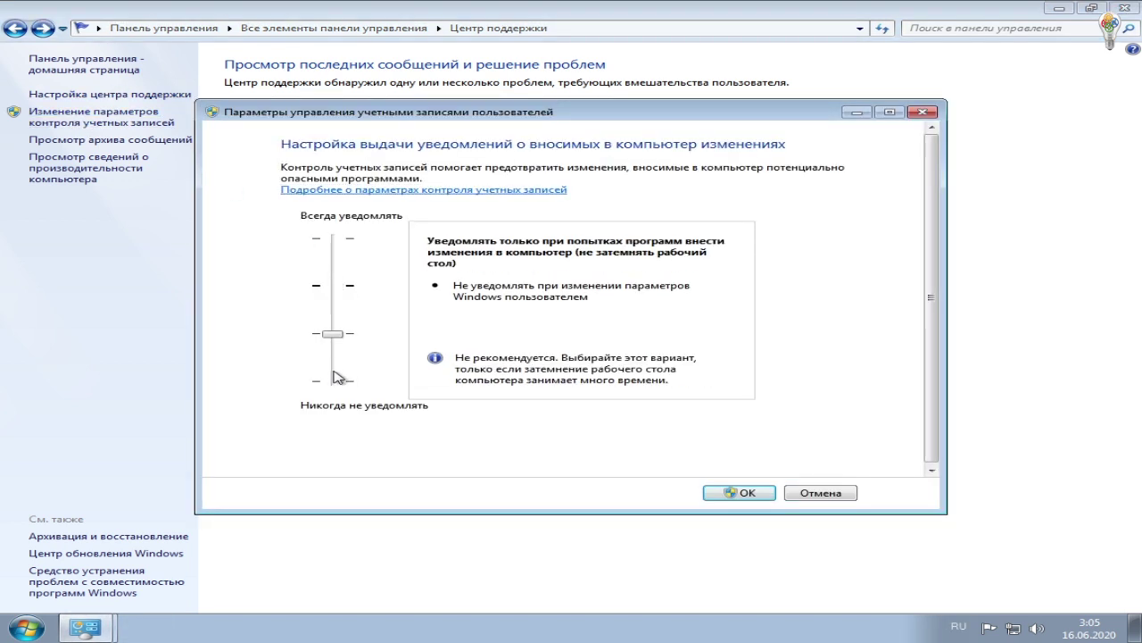
click(337, 376)
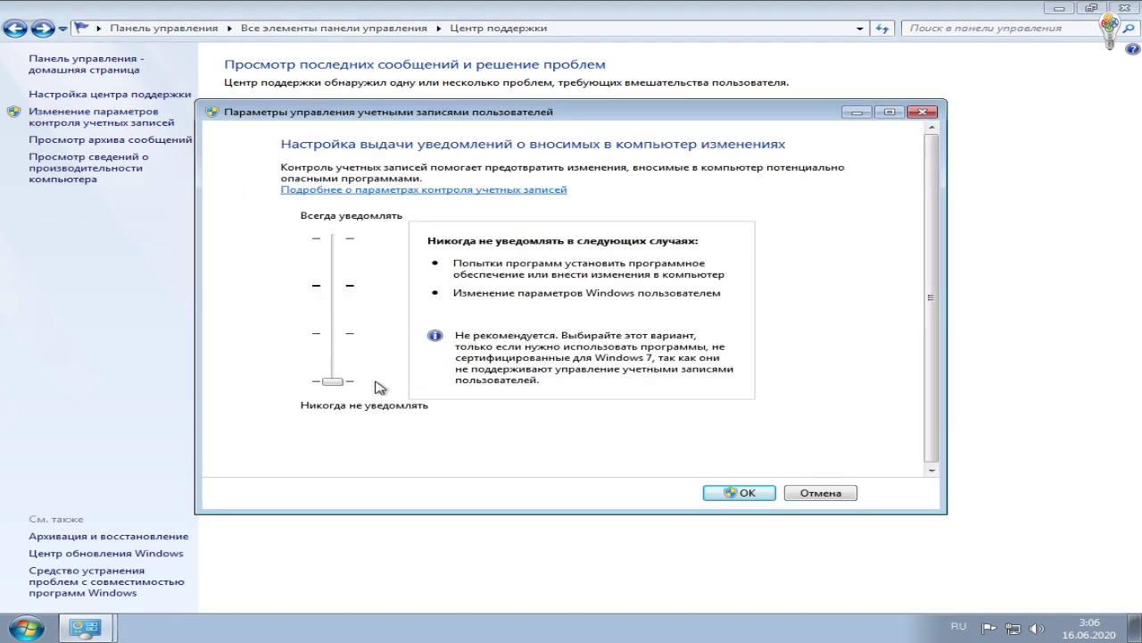
click(730, 496)
click(656, 331)
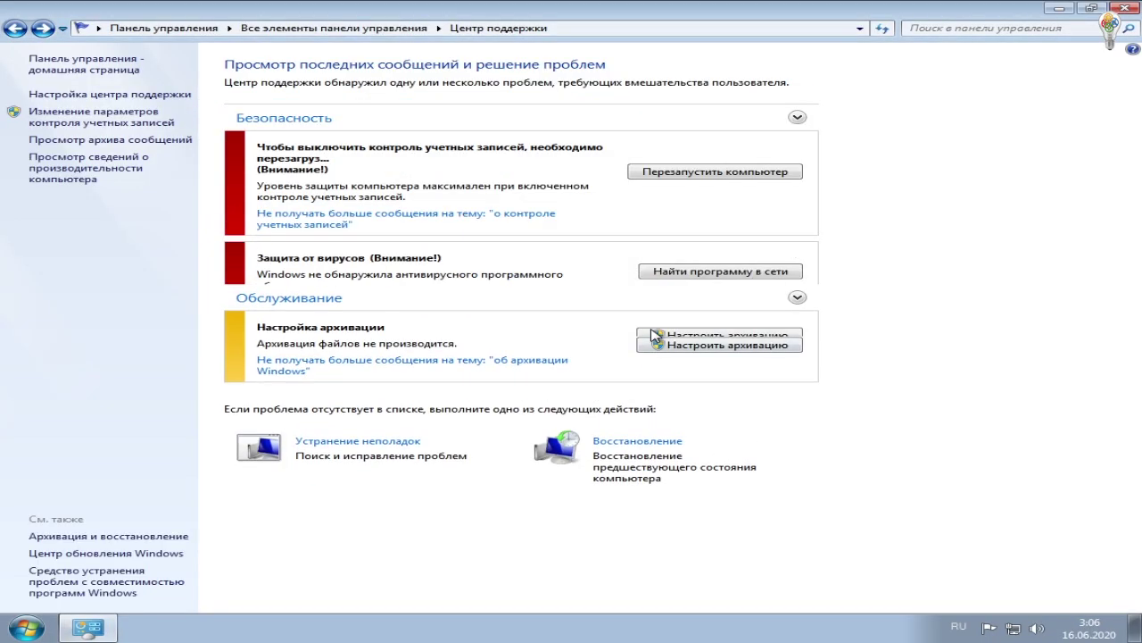
click(1126, 10)
Open Центр обновления Windows from the Control Panel and search for updates
click(24, 628)
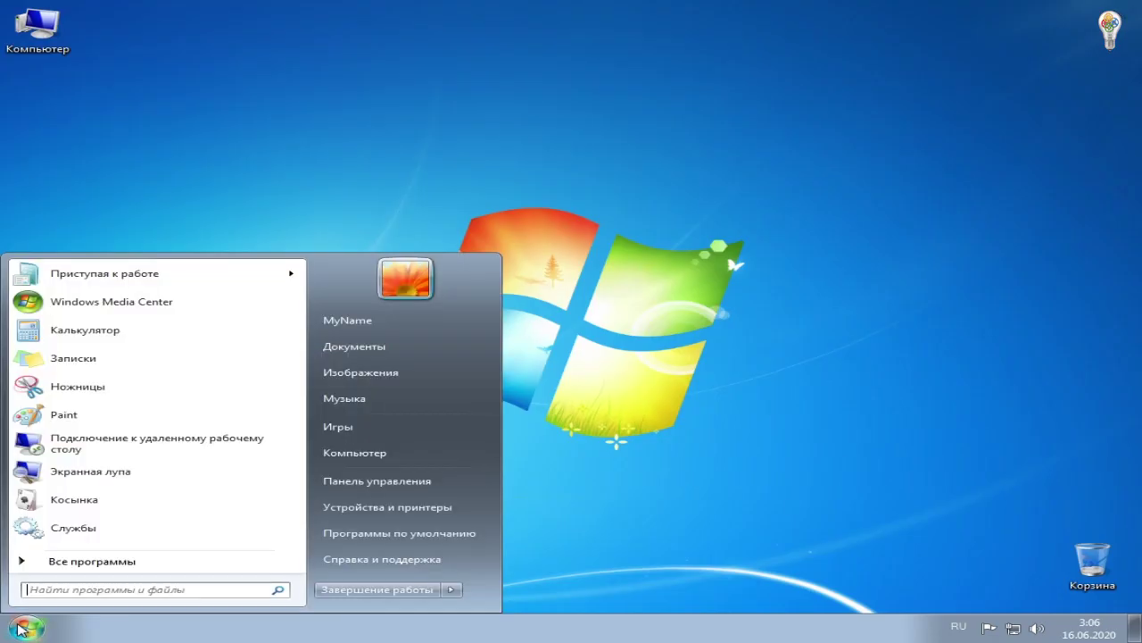
click(379, 480)
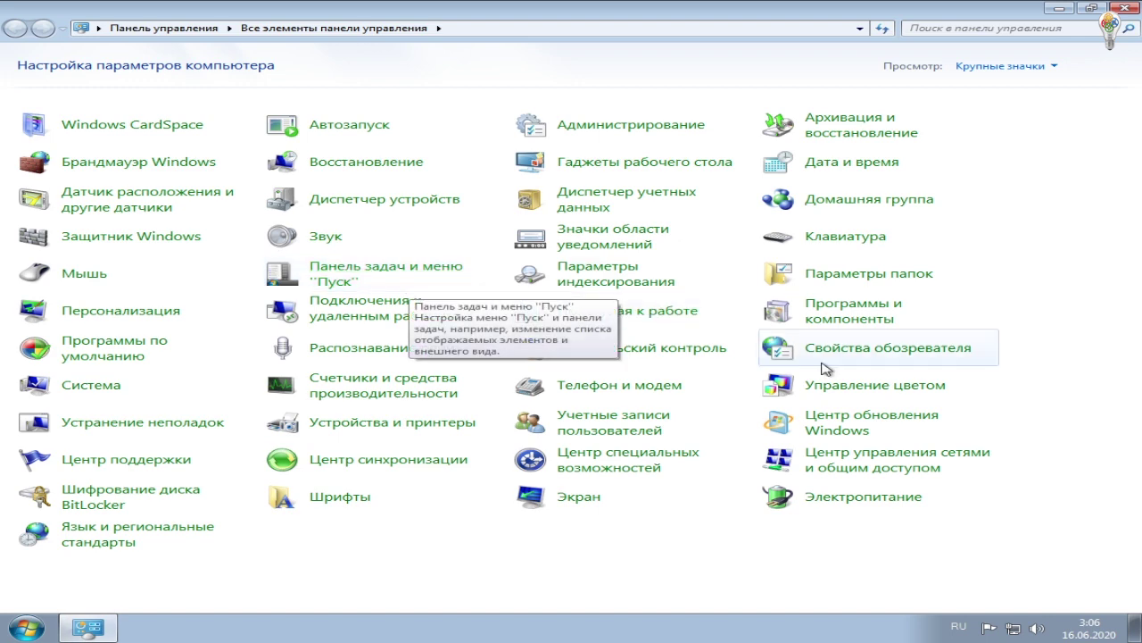
click(830, 424)
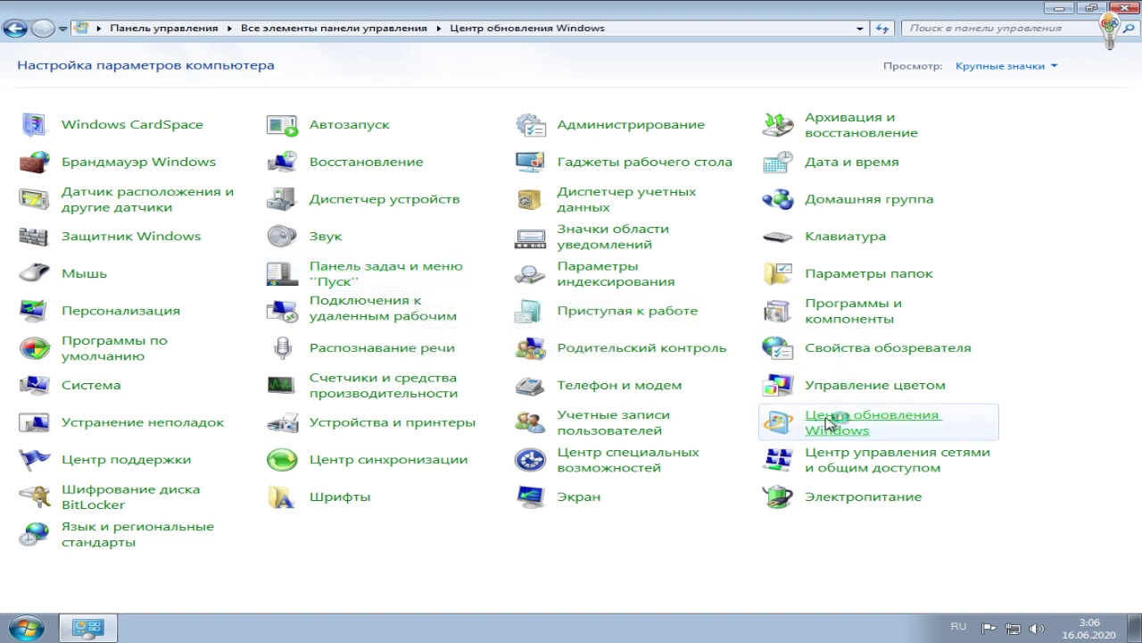
click(80, 95)
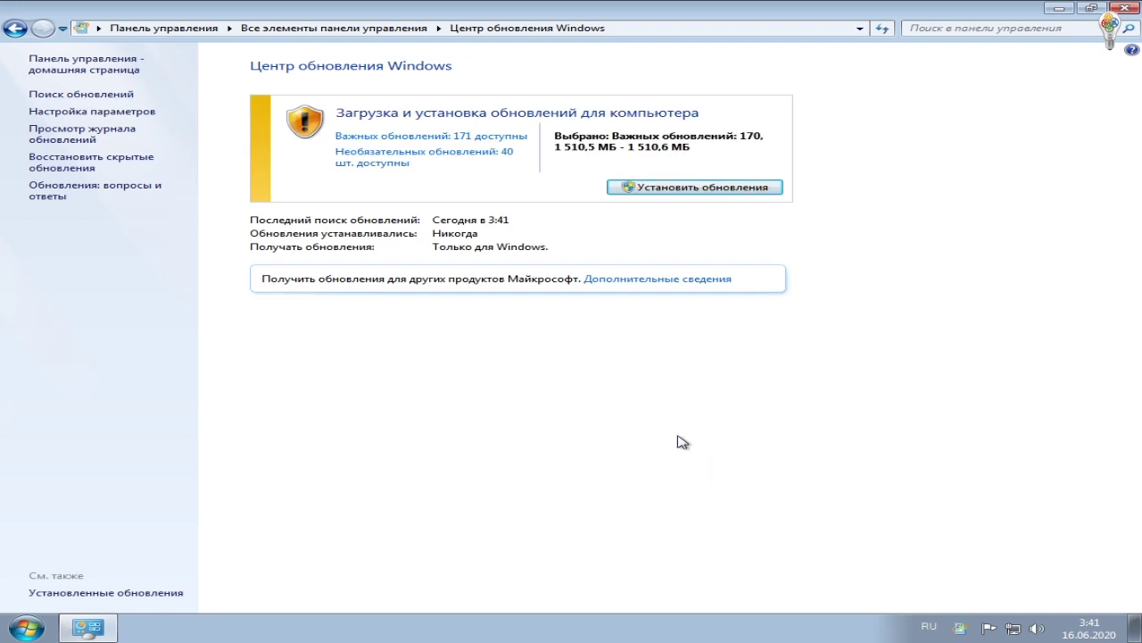
Open the list of important updates in Центр обновления Windows, look through the selected entries and accept the selection
click(431, 135)
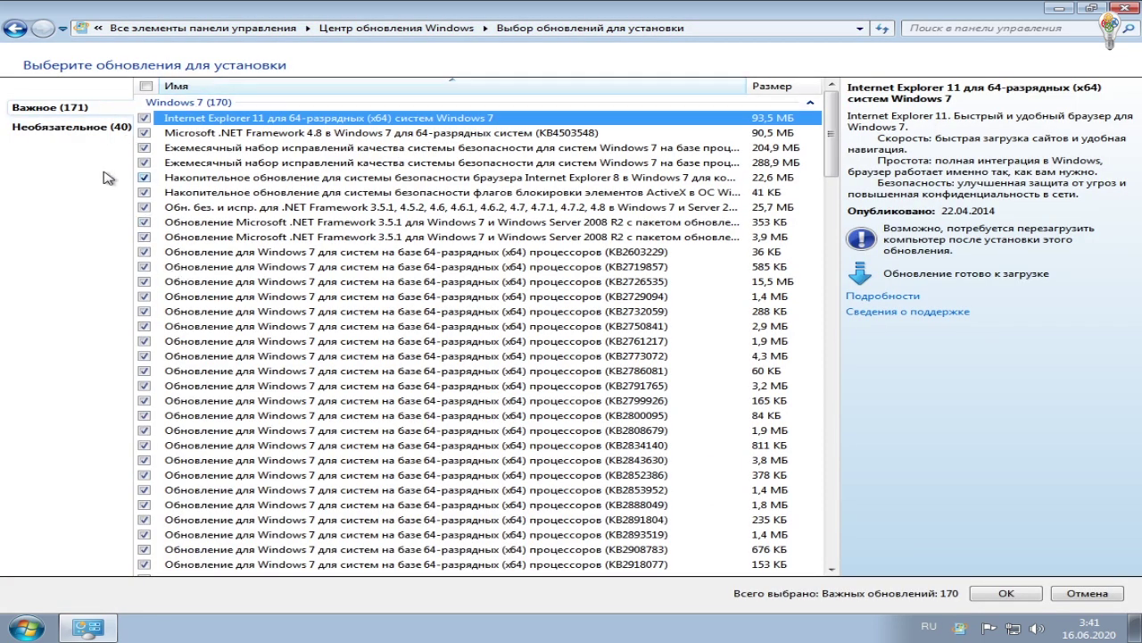
scroll(222, 188, down, 5)
scroll(226, 214, up, 5)
key(Return)
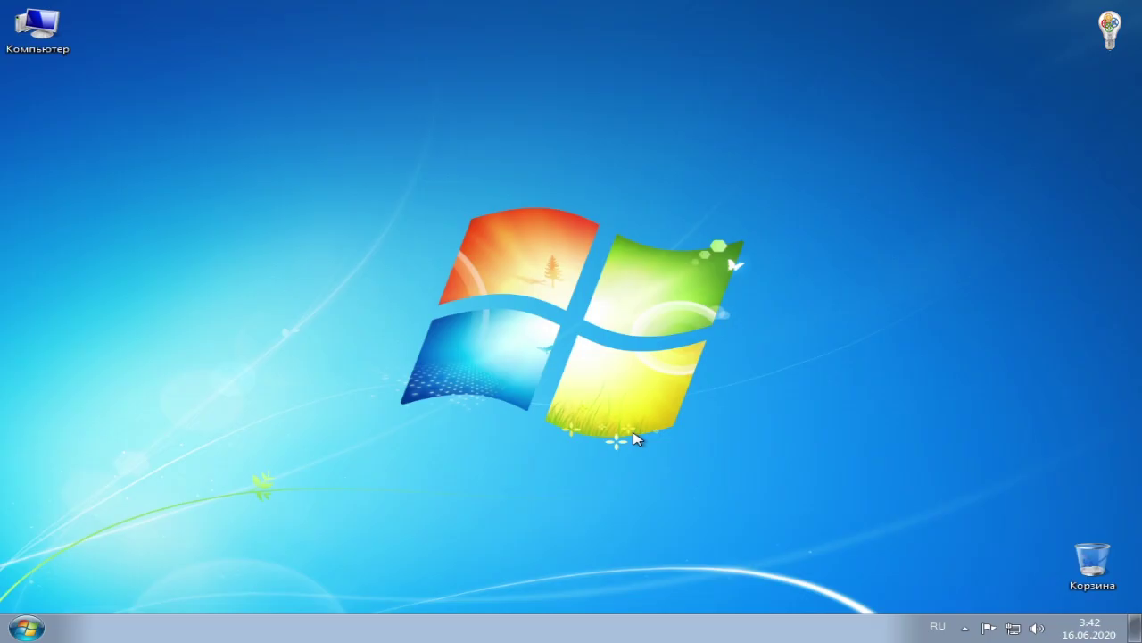
Open Диспетчер устройств in Управление компьютером, check the entry under Другие устройства, and close the window
key(super)
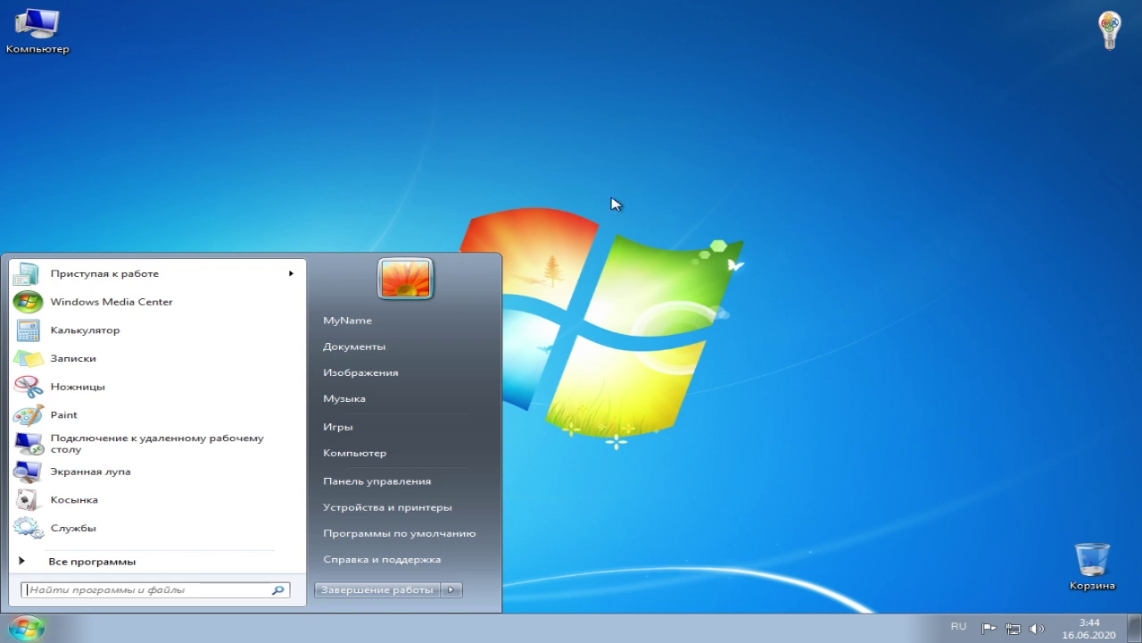
right_click(39, 19)
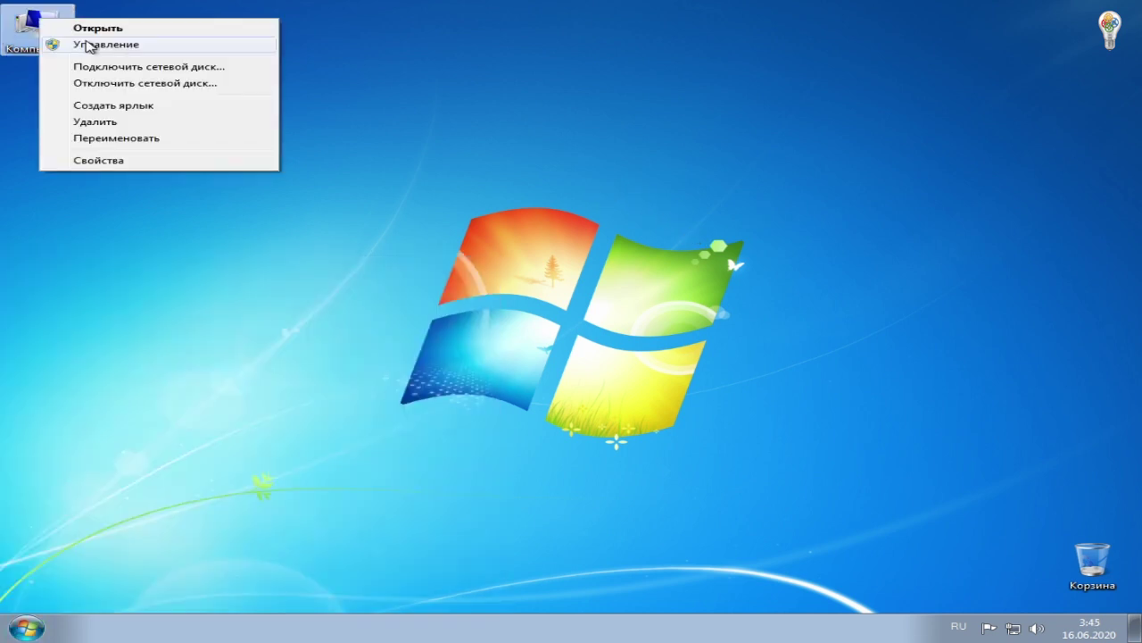
click(107, 45)
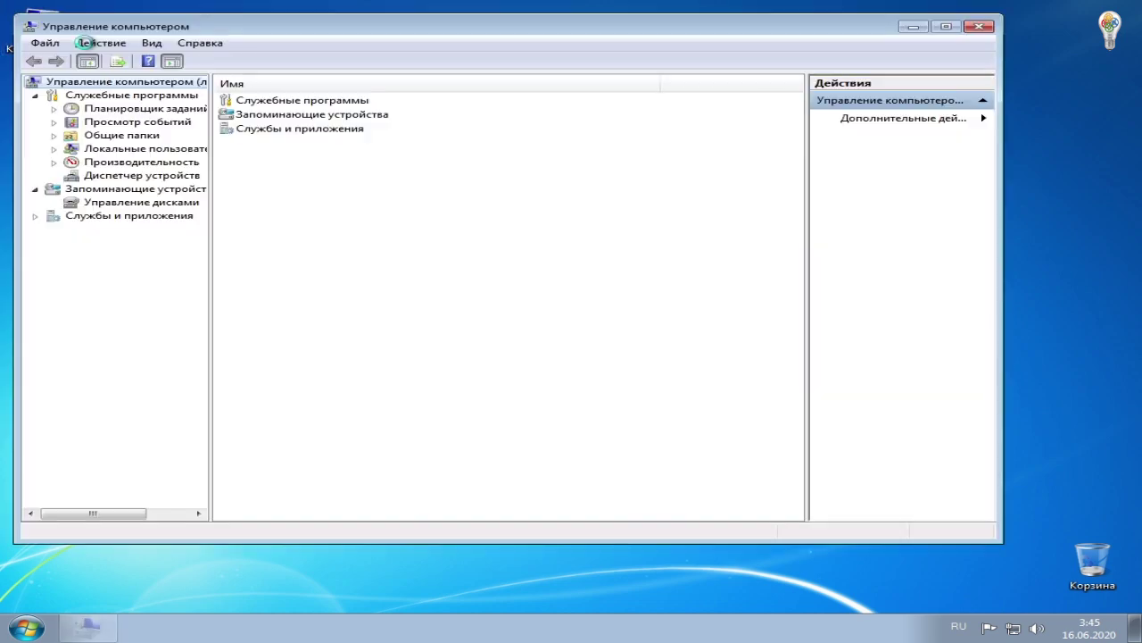
click(127, 176)
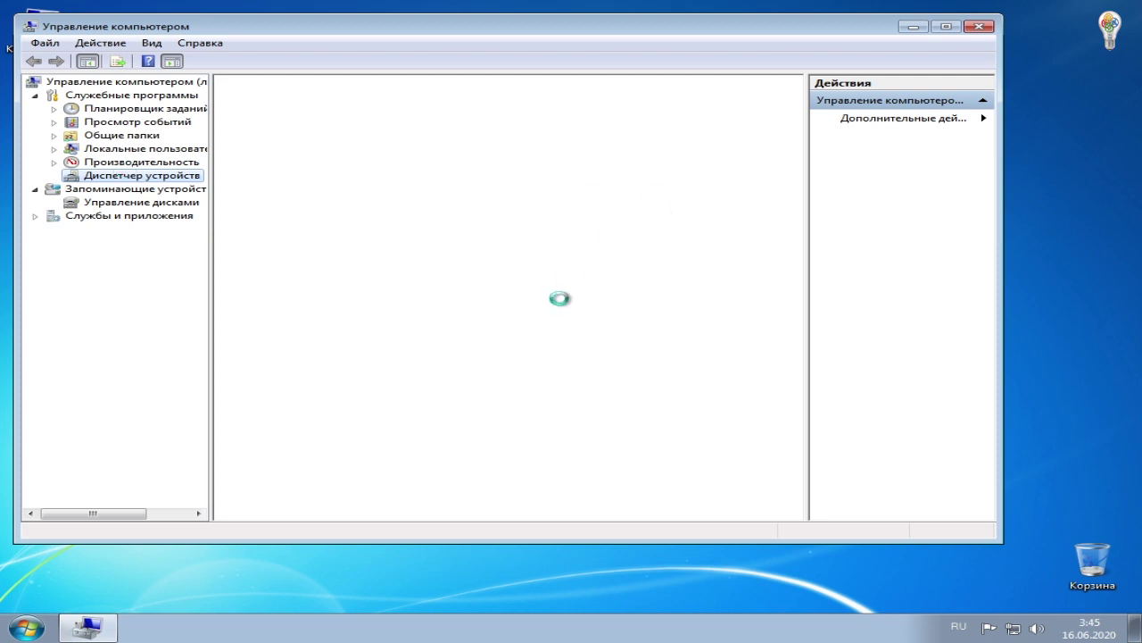
click(373, 178)
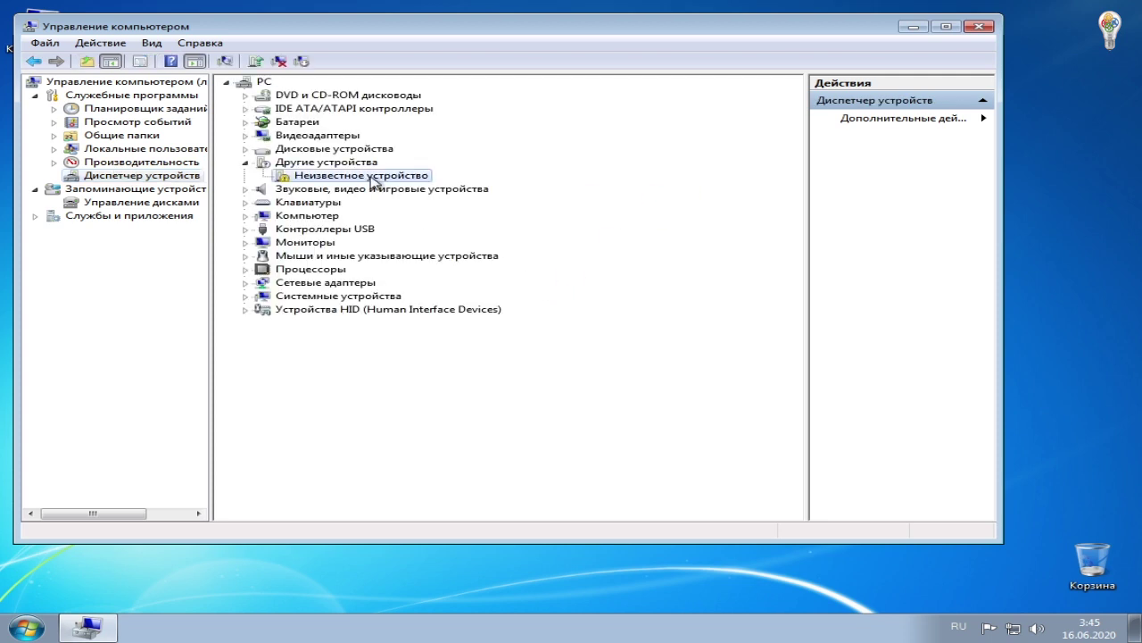
click(978, 27)
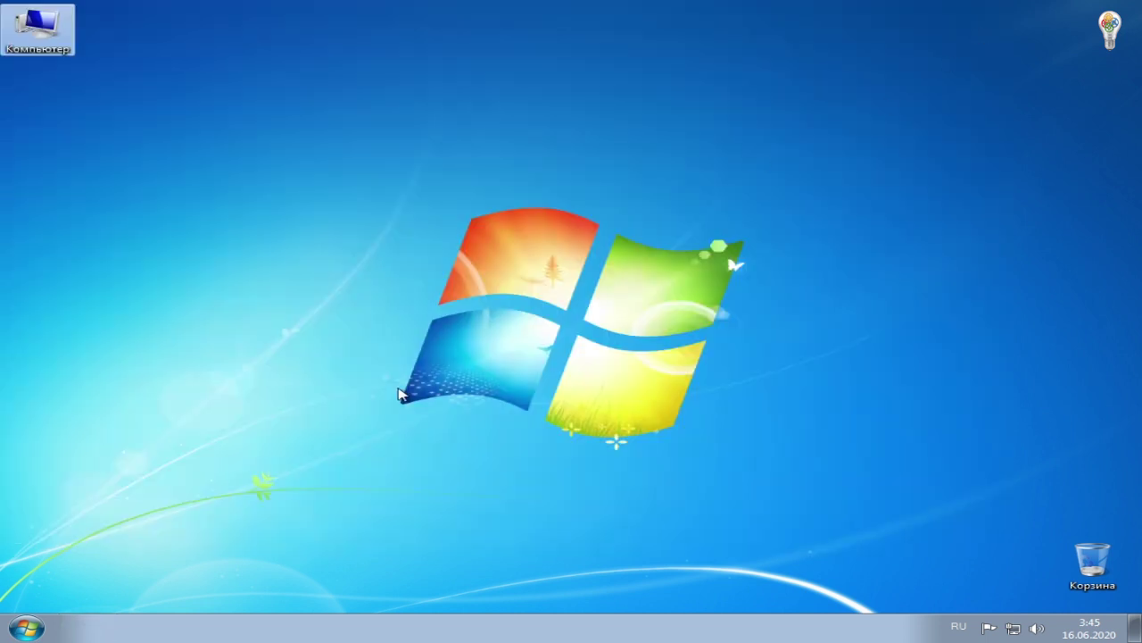
click(355, 360)
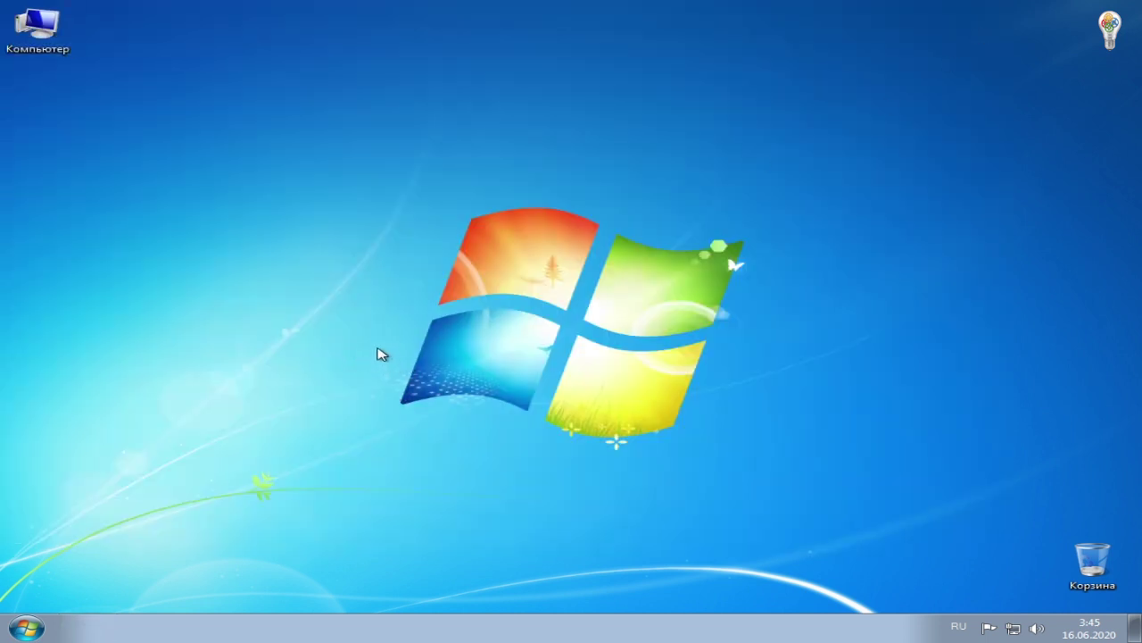